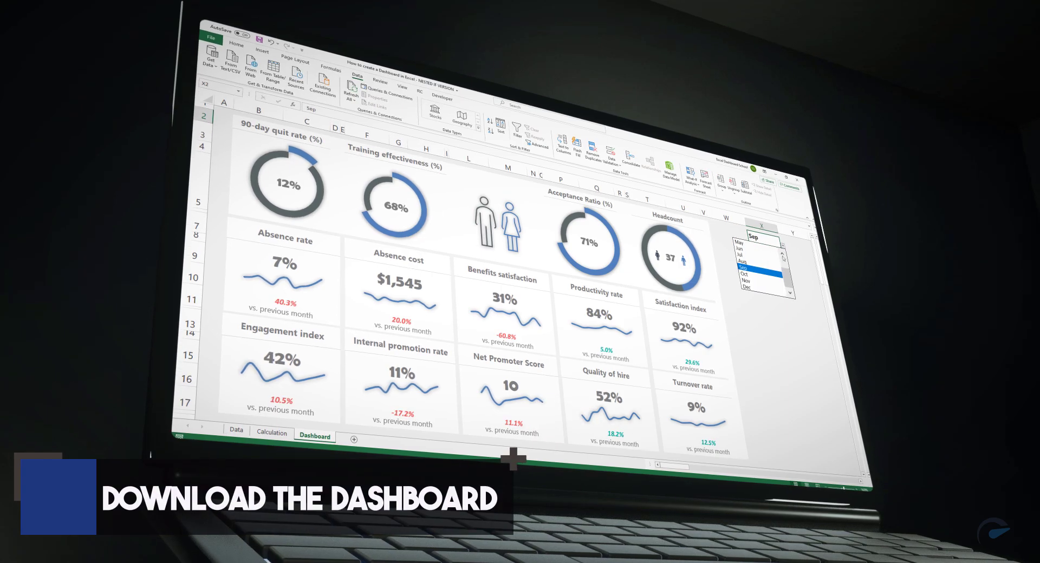
Preview the finished dashboard by switching its month selector through several months, including Nov and May.
left_click(772, 285)
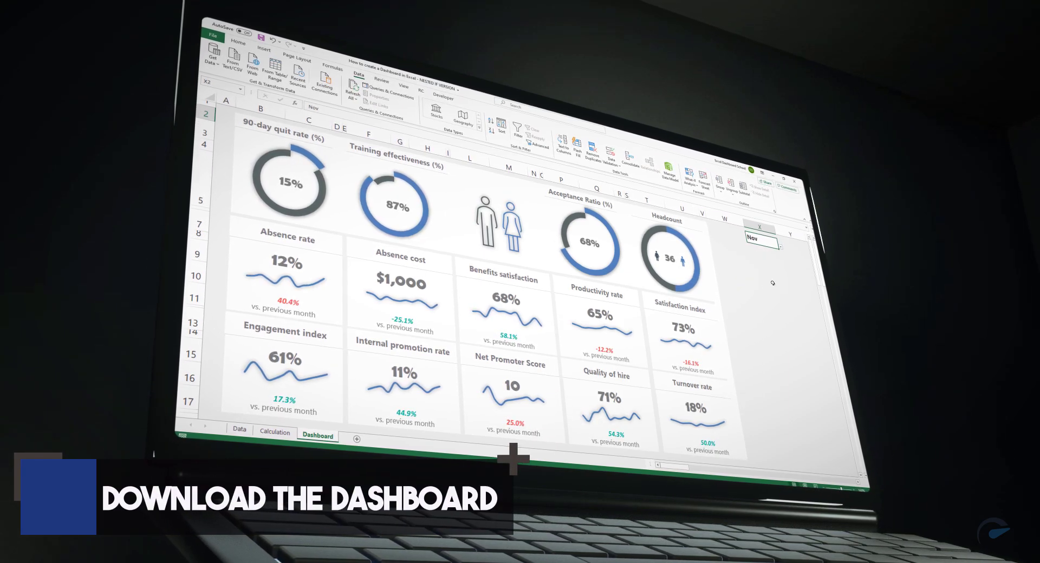
left_click(779, 248)
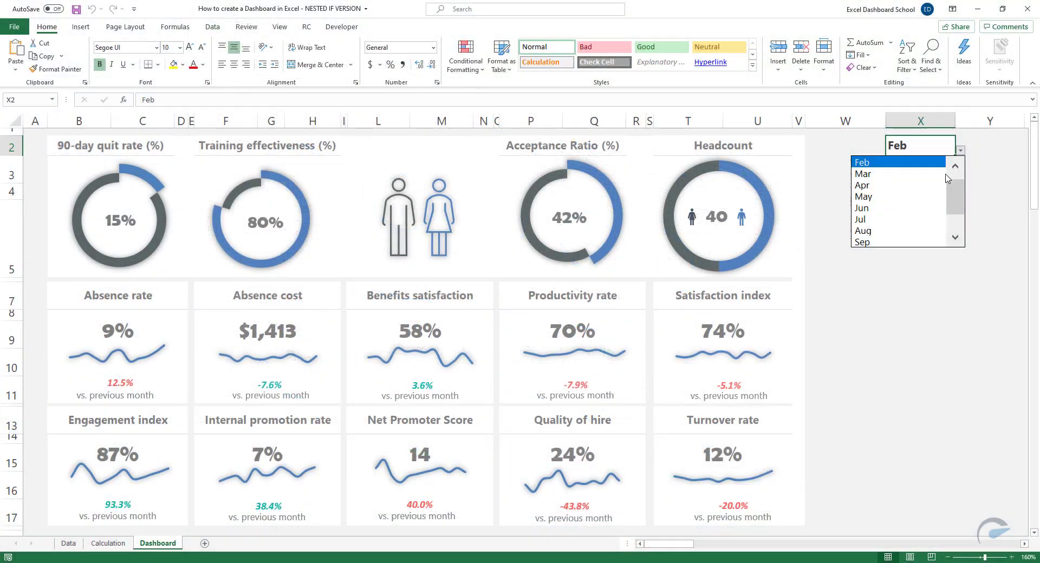
left_click(915, 198)
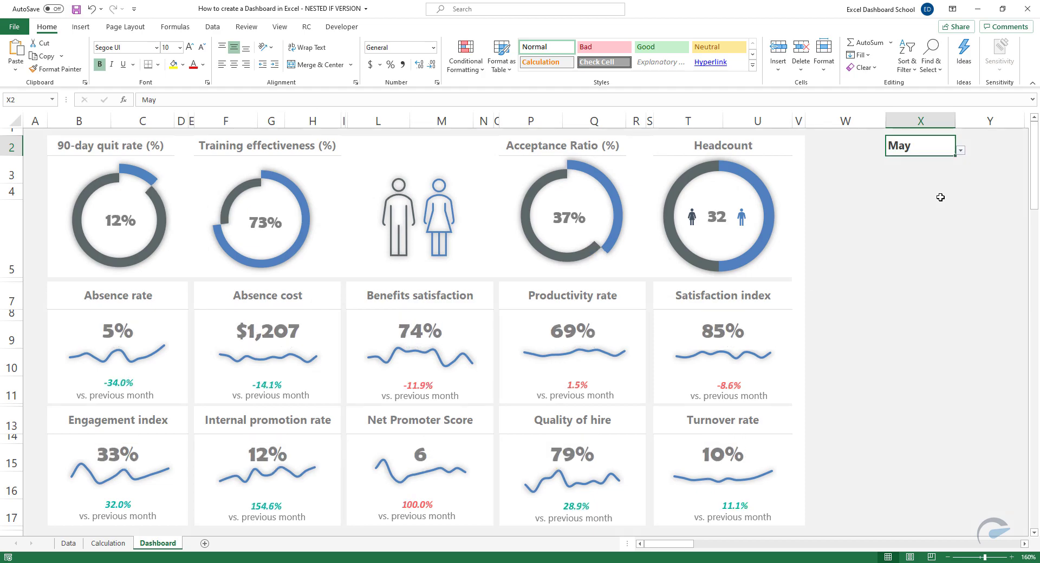
left_click(962, 151)
left_click(926, 226)
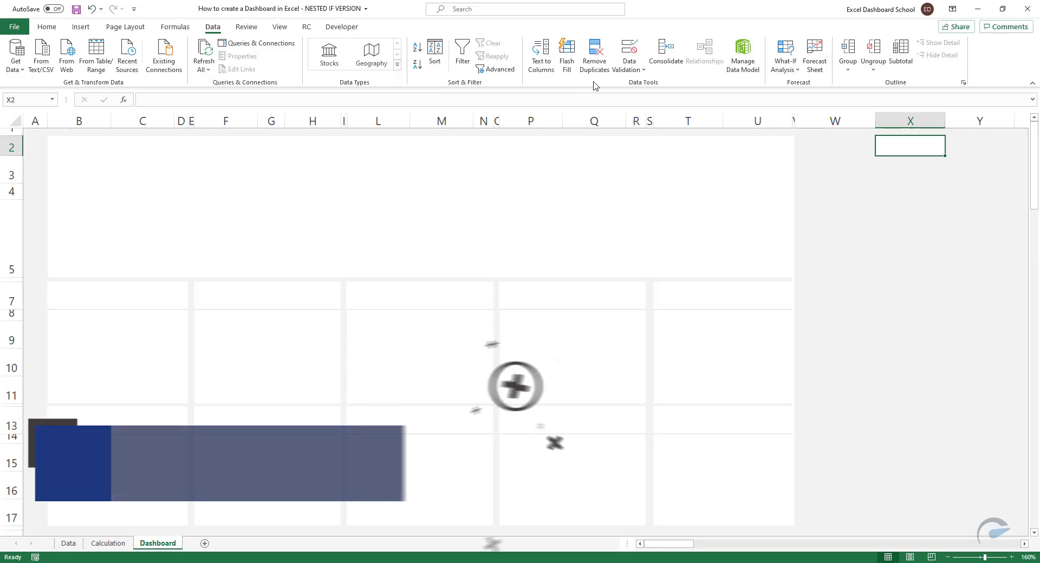
Restrict Dashboard cell X2 to an in-cell dropdown list sourced from the Months range on the Calculation sheet, and choose Feb.
left_click(630, 66)
left_click(656, 85)
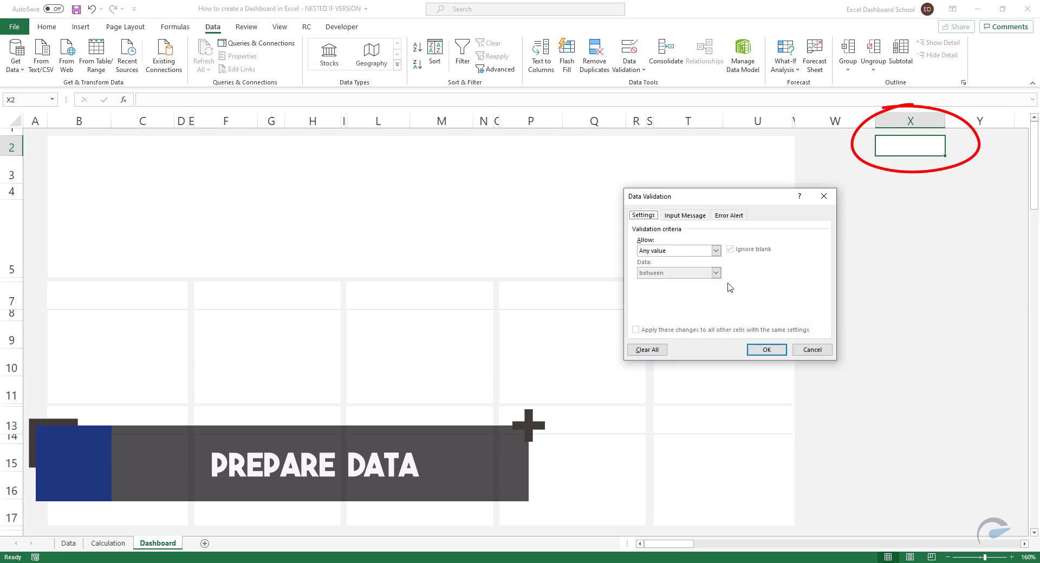
left_click(680, 250)
left_click(677, 282)
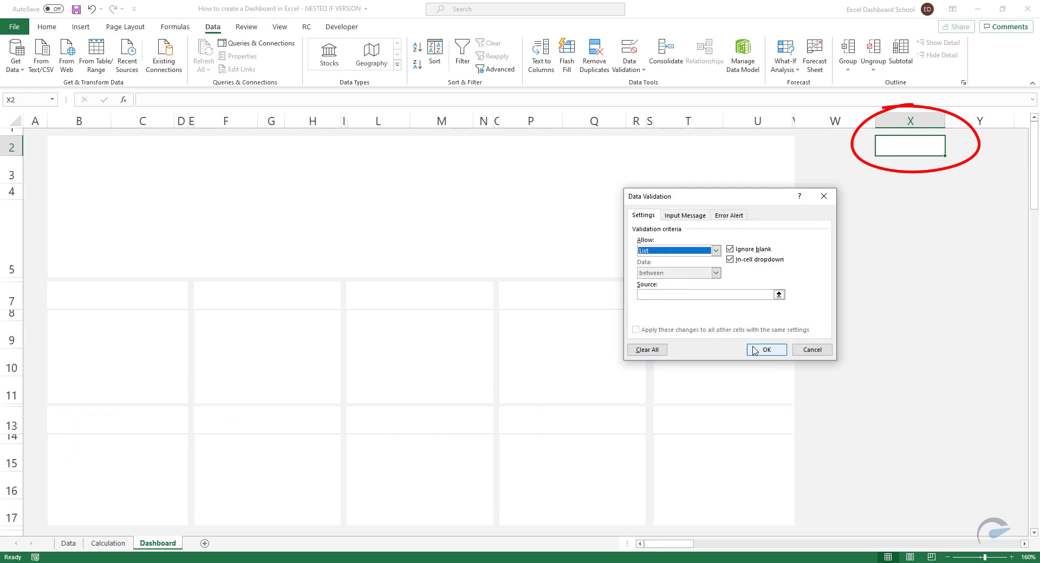
left_click(779, 295)
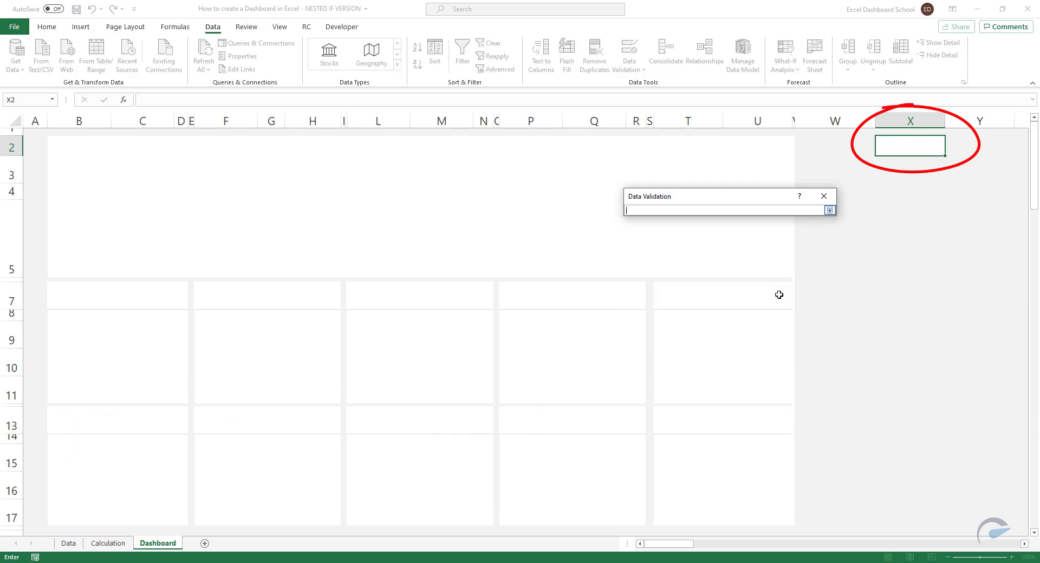
left_click(108, 544)
left_click_drag(255, 176, 623, 176)
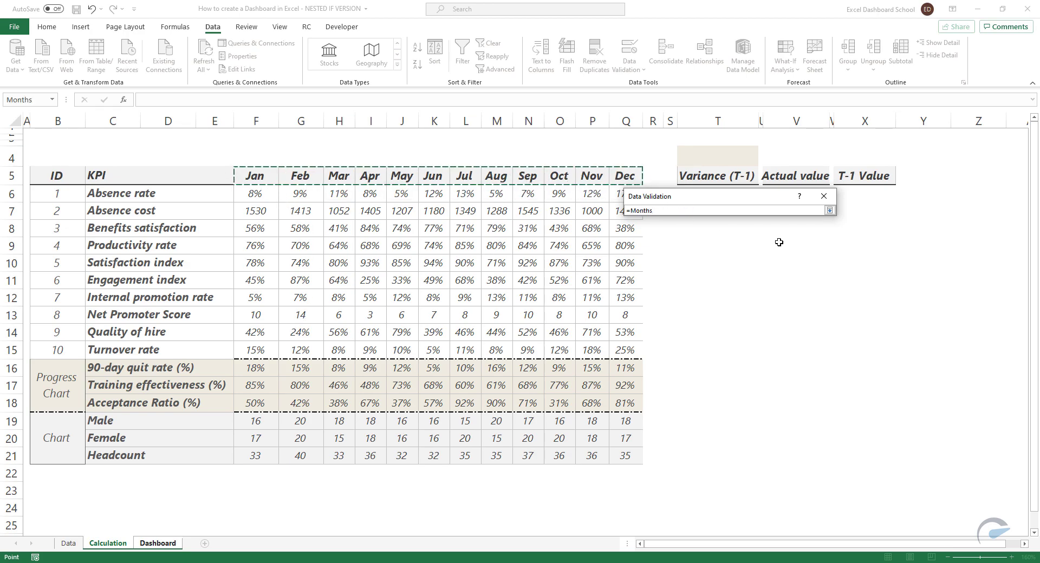
left_click(829, 210)
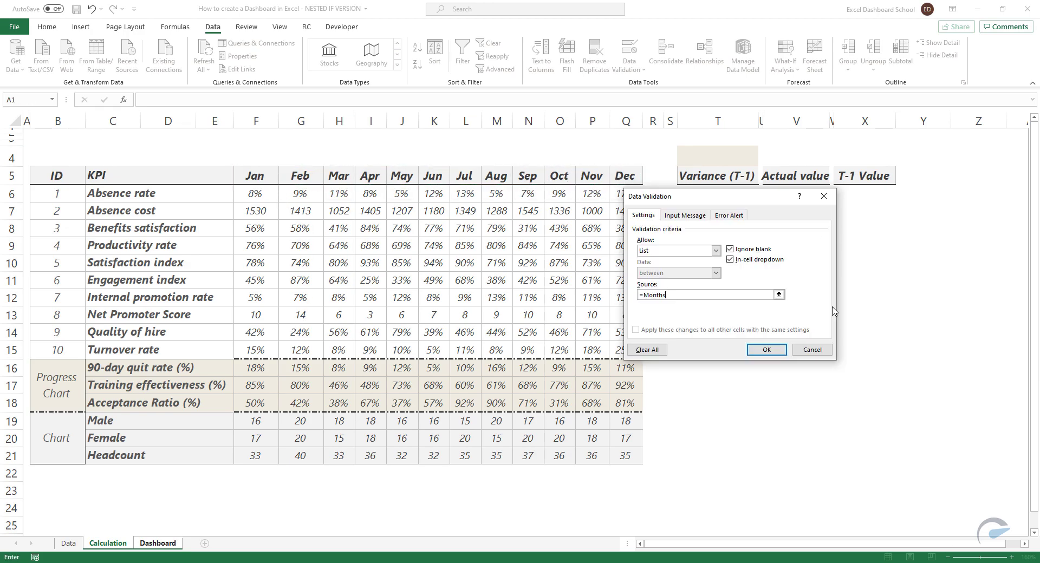
left_click(764, 349)
left_click(953, 151)
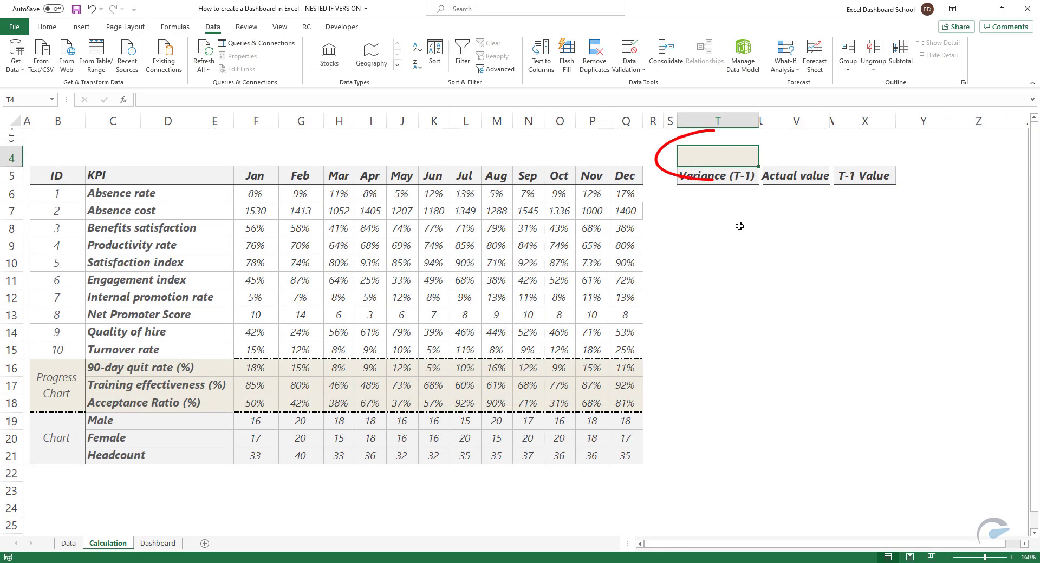
Link cell T4 on the Calculation sheet to the selected month in Dashboard cell X2.
type("=")
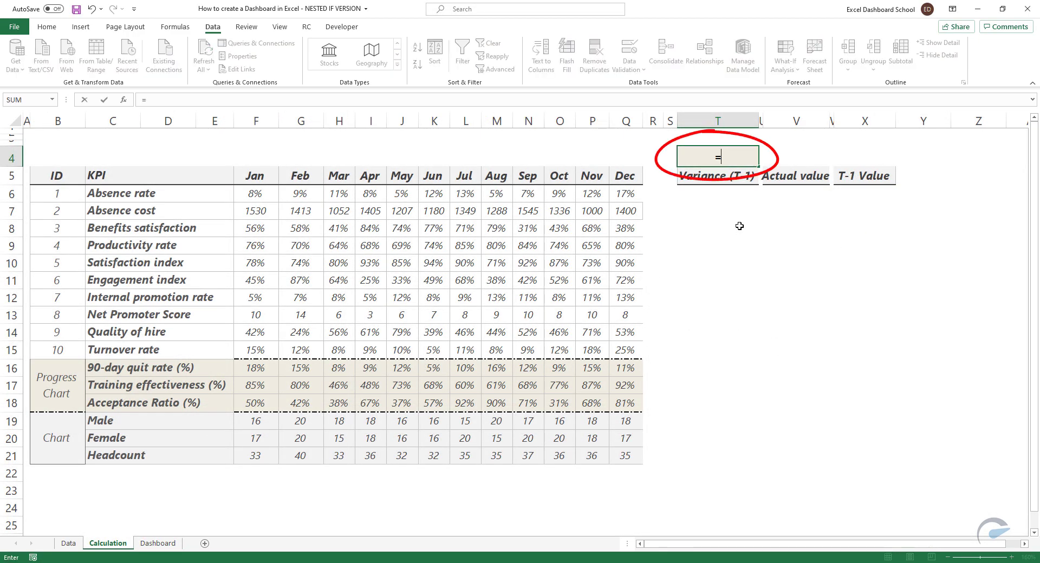
left_click(157, 544)
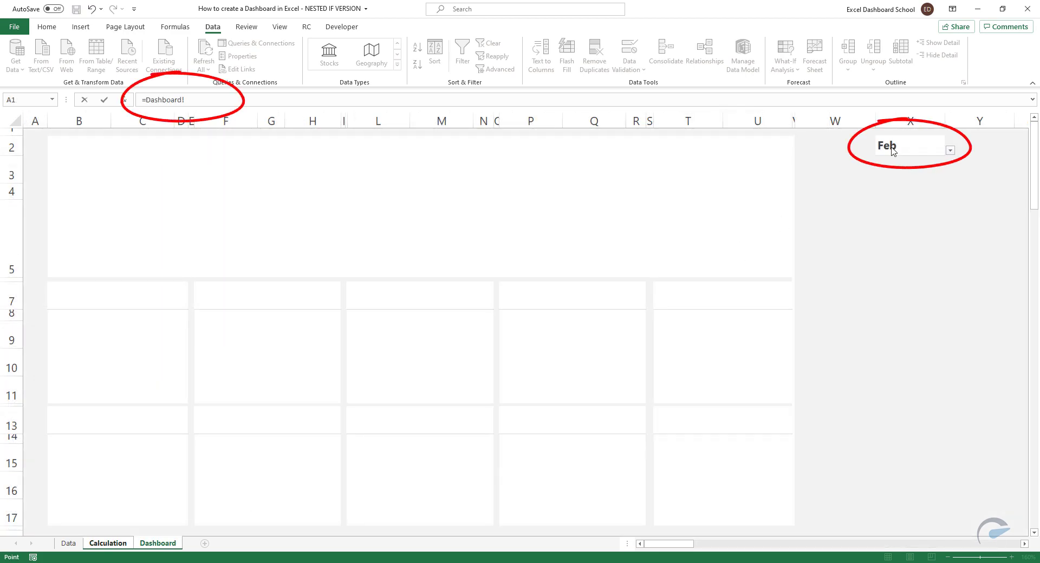
left_click(919, 155)
key("Return")
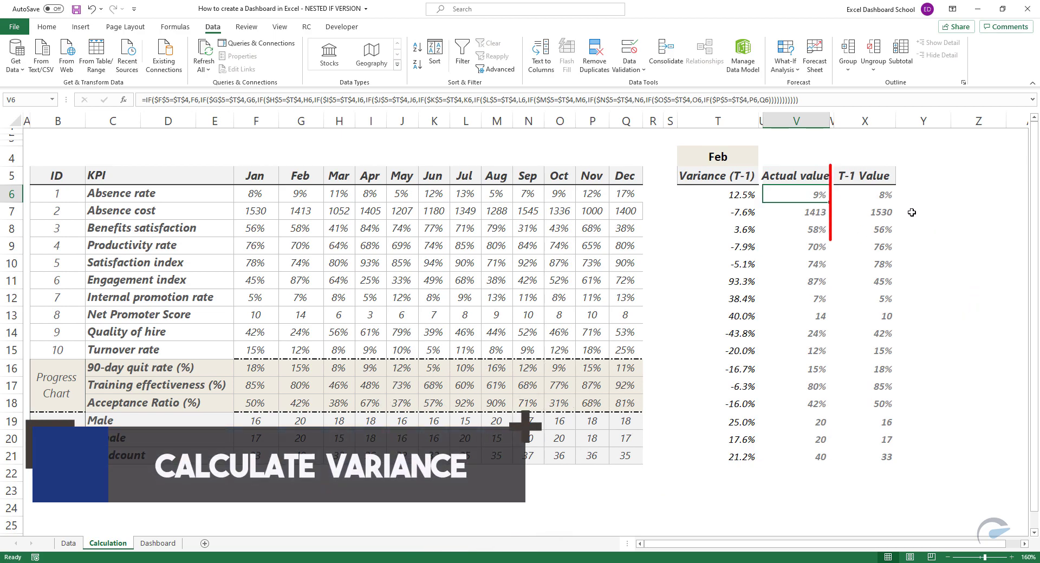
Examine the Absence rate formulas for the T-1 value in X6 and the variance in T6.
left_click(870, 195)
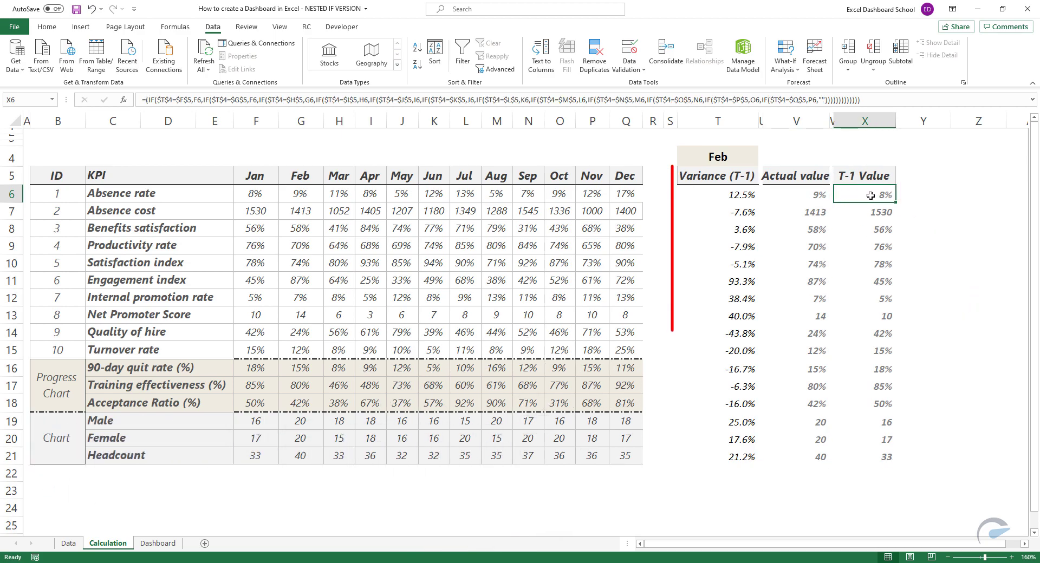
left_click(707, 195)
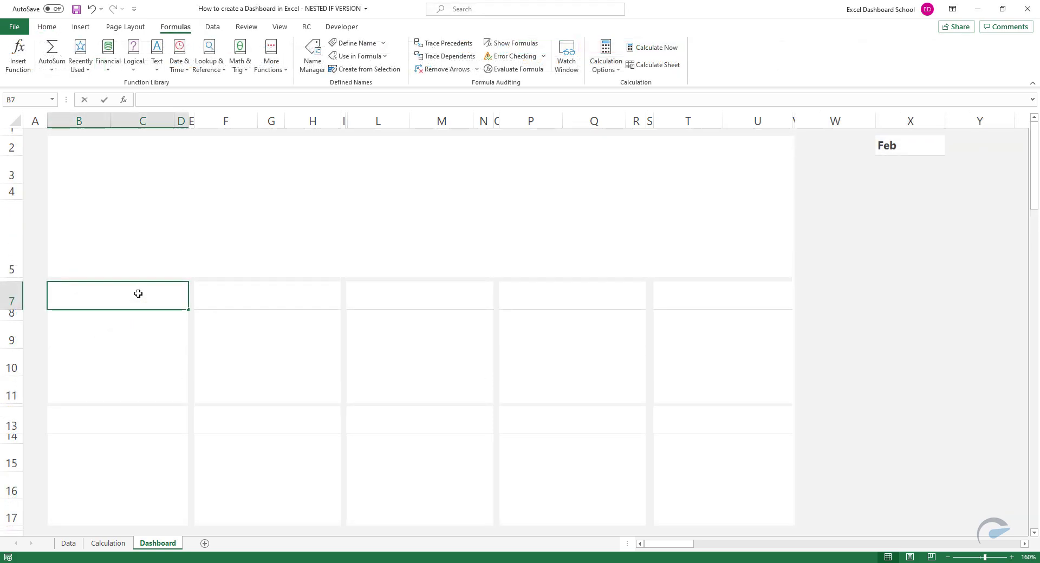
Link the first card's title in Dashboard cell B7 to the Absence rate label with =Calculation!C6.
type("=")
left_click(108, 544)
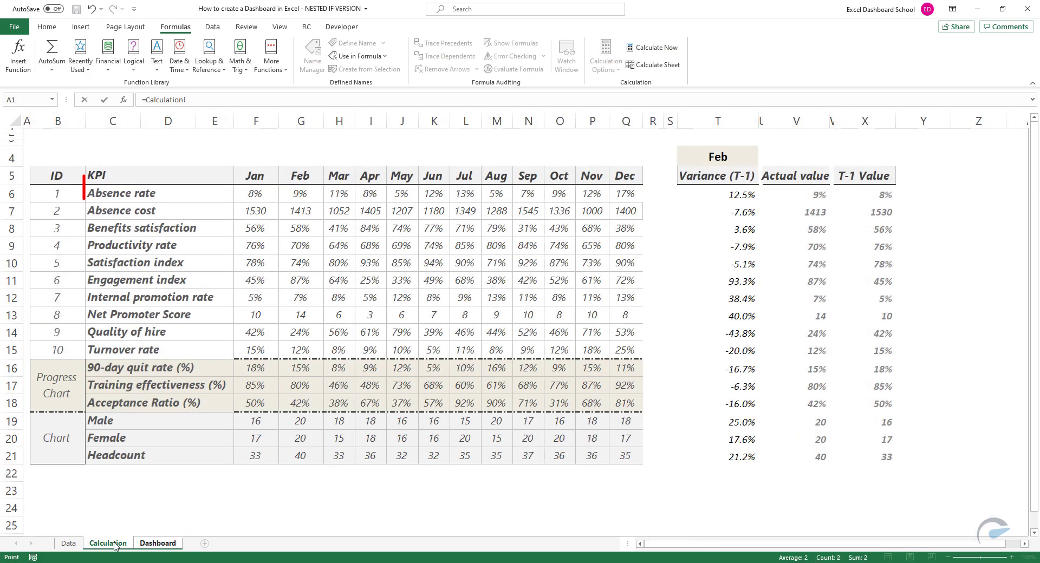
left_click(161, 193)
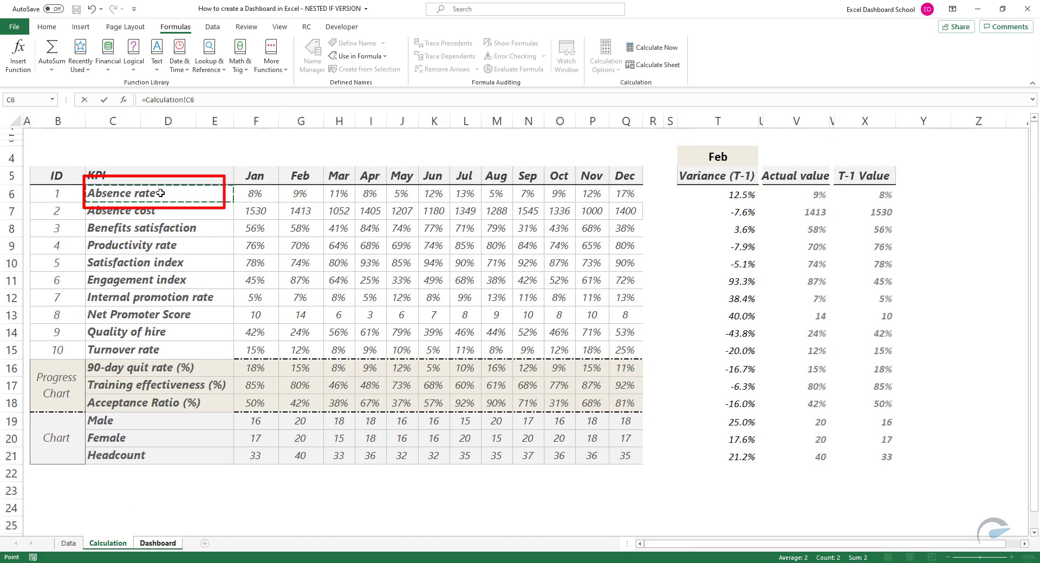
key("Escape")
Link the Absence rate card's value cell on the Dashboard to the actual value with =Calculation!V6.
type("=")
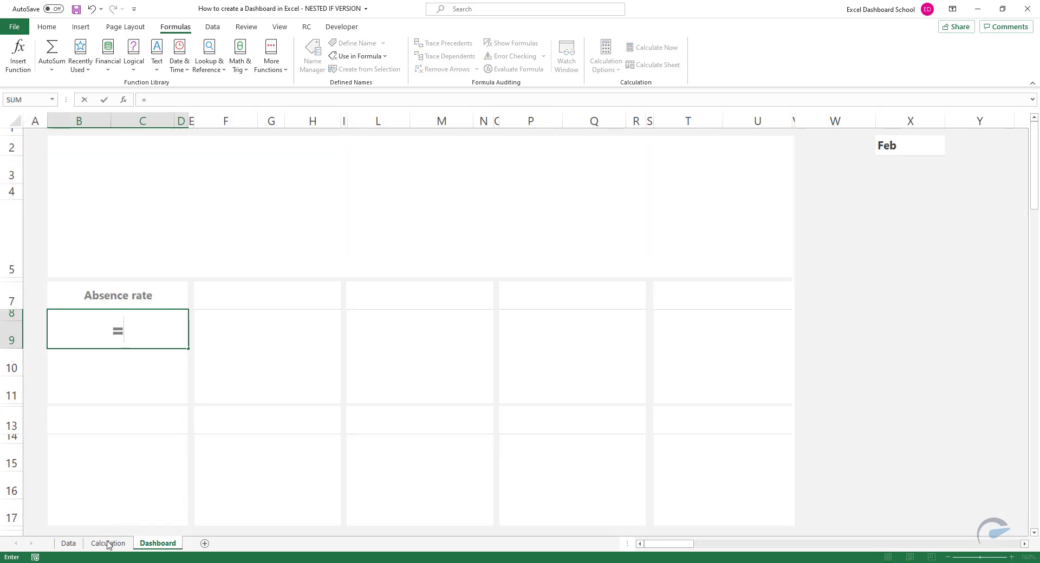
left_click(109, 544)
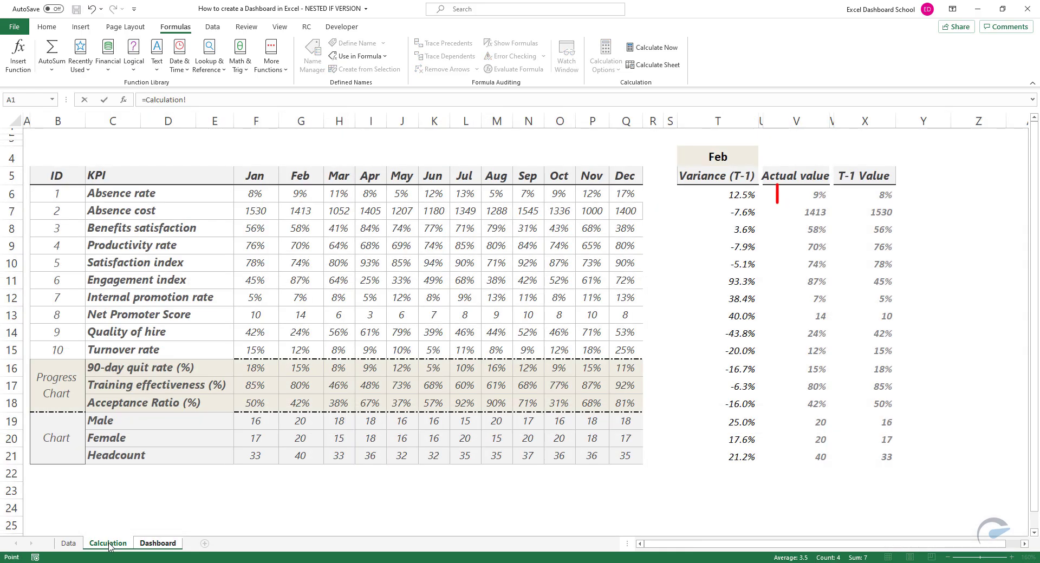
left_click(772, 191)
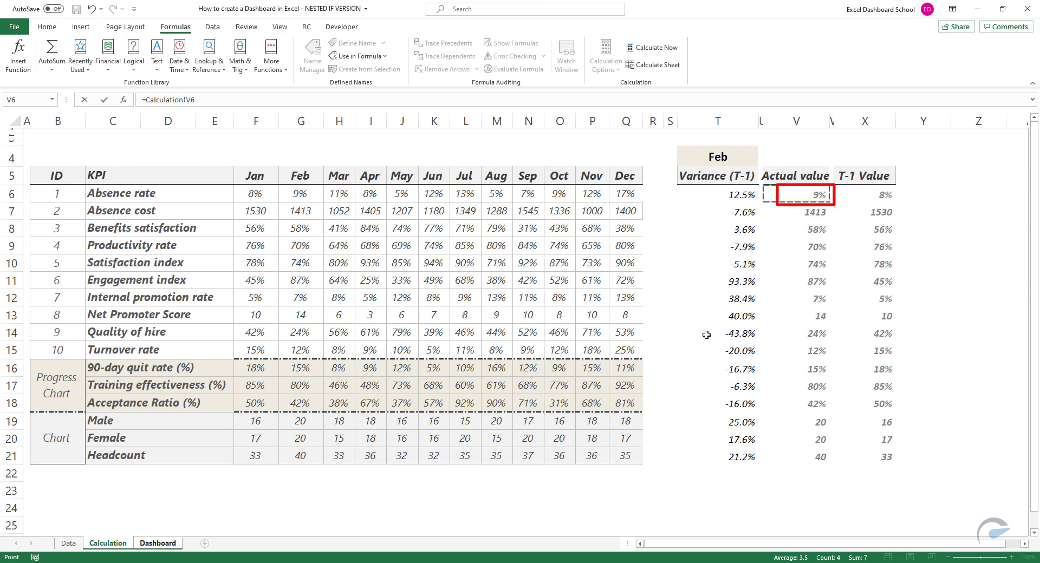
key("Return")
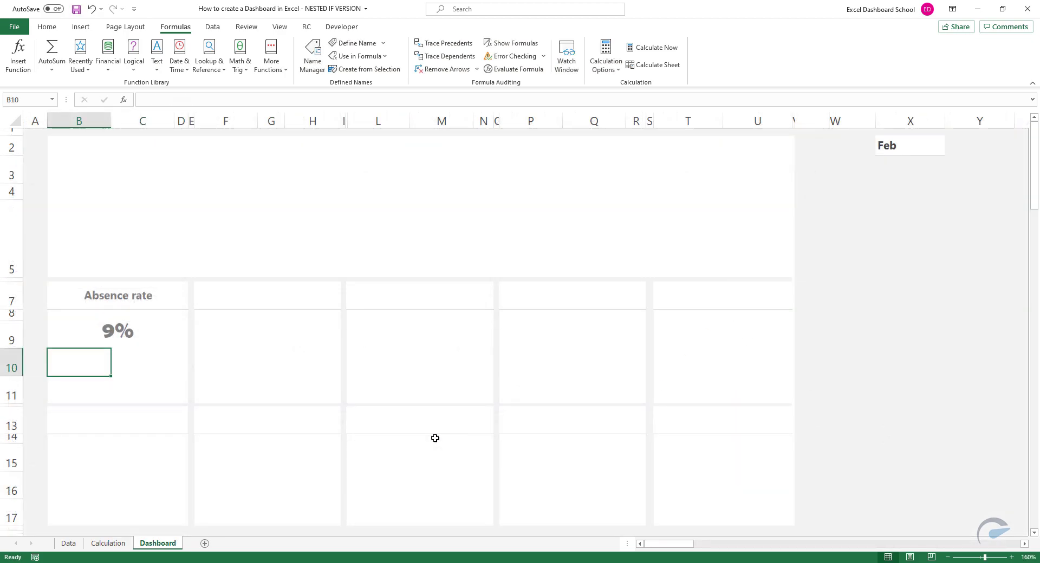
Insert a basic 2-D line chart from the Jan to Dec Absence rate values in F6:Q6 on the Calculation sheet.
left_click(111, 544)
left_click_drag(253, 194, 628, 195)
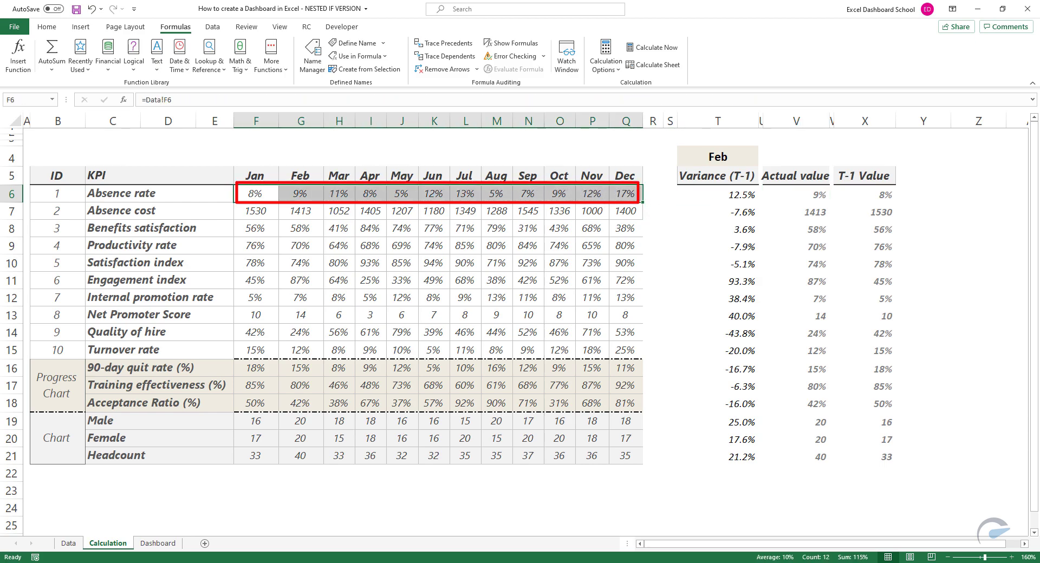
left_click(86, 28)
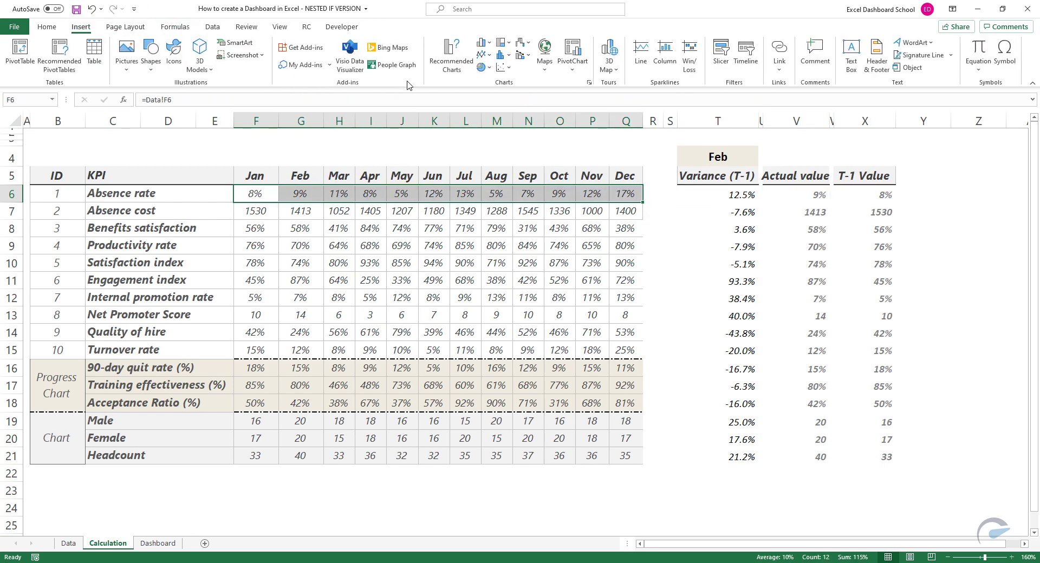
left_click(491, 59)
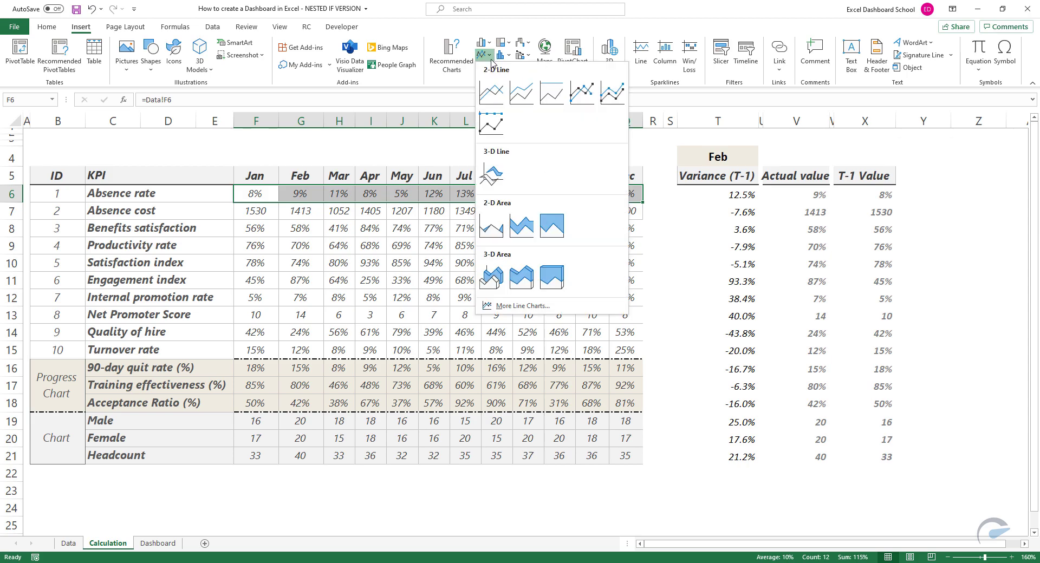
left_click(492, 90)
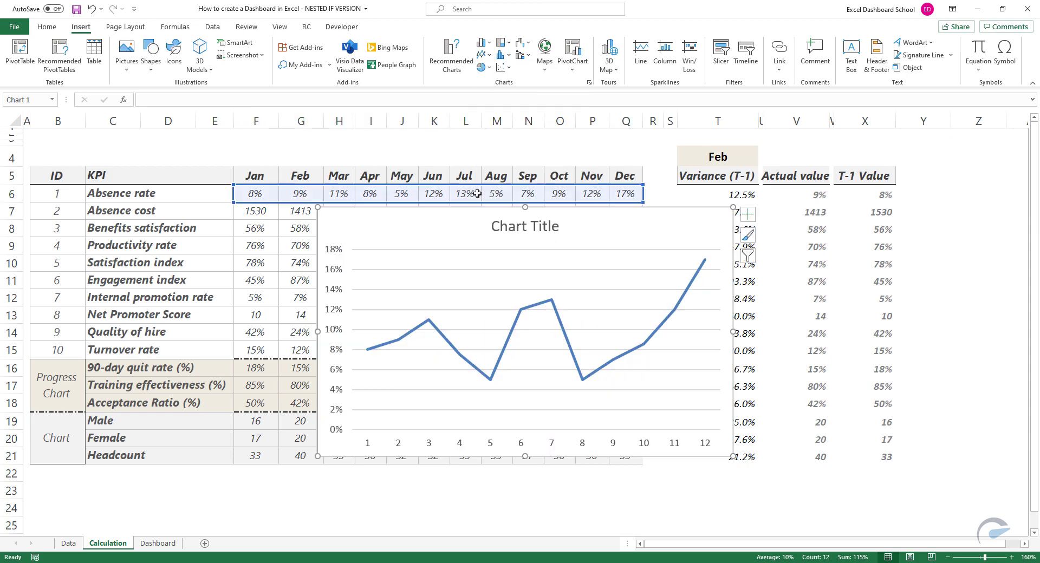
Move the Absence rate line chart from the Calculation sheet to the Dashboard sheet.
left_click_drag(468, 211, 468, 224)
right_click(467, 222)
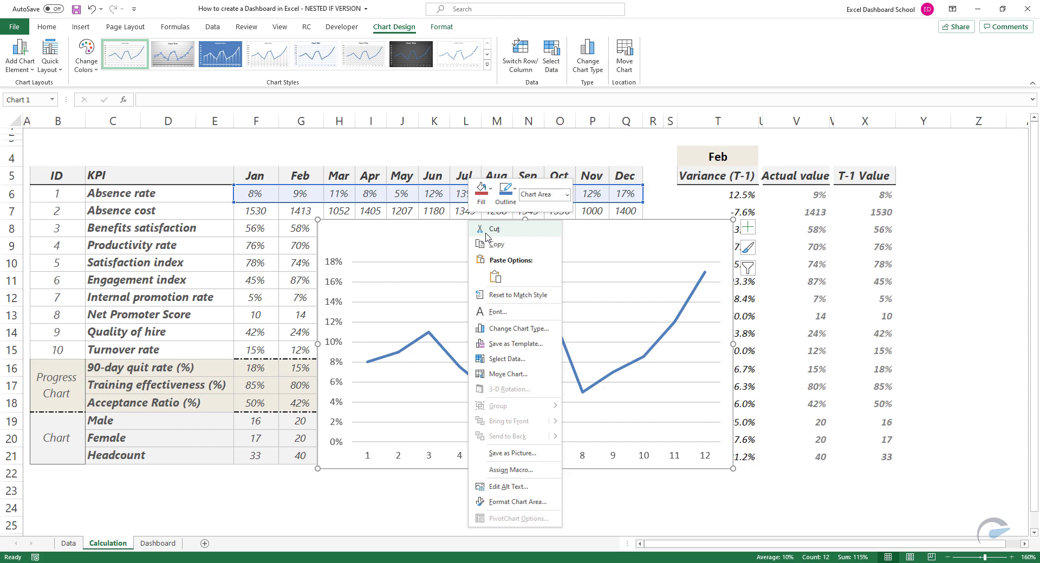
left_click(410, 312)
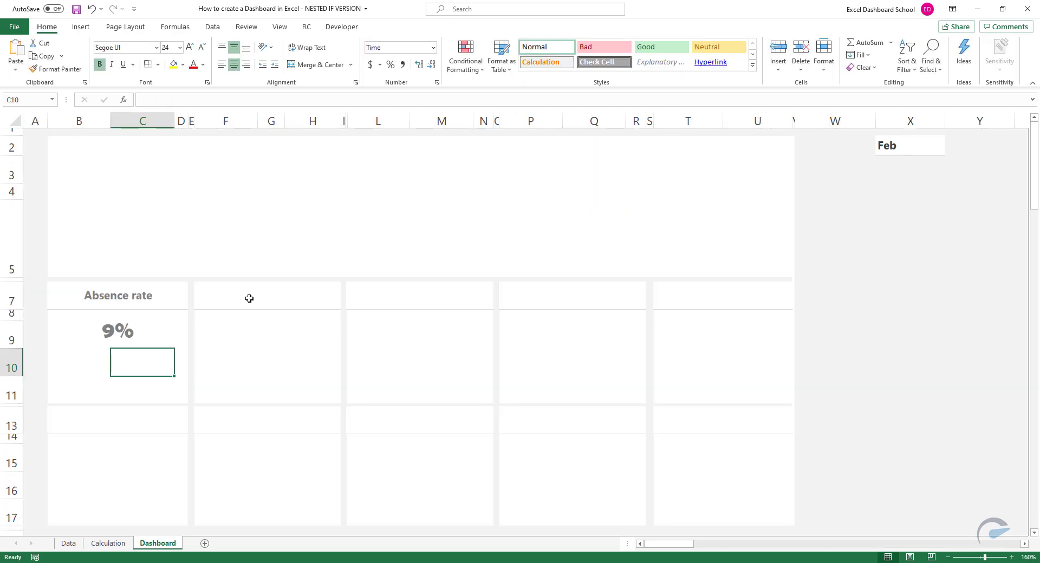
key("ctrl+v")
left_click_drag(345, 355, 467, 173)
Strip the chart's title, axes, gridlines, fill and border, and shrink it to fit beneath the Absence rate value.
left_click(455, 180)
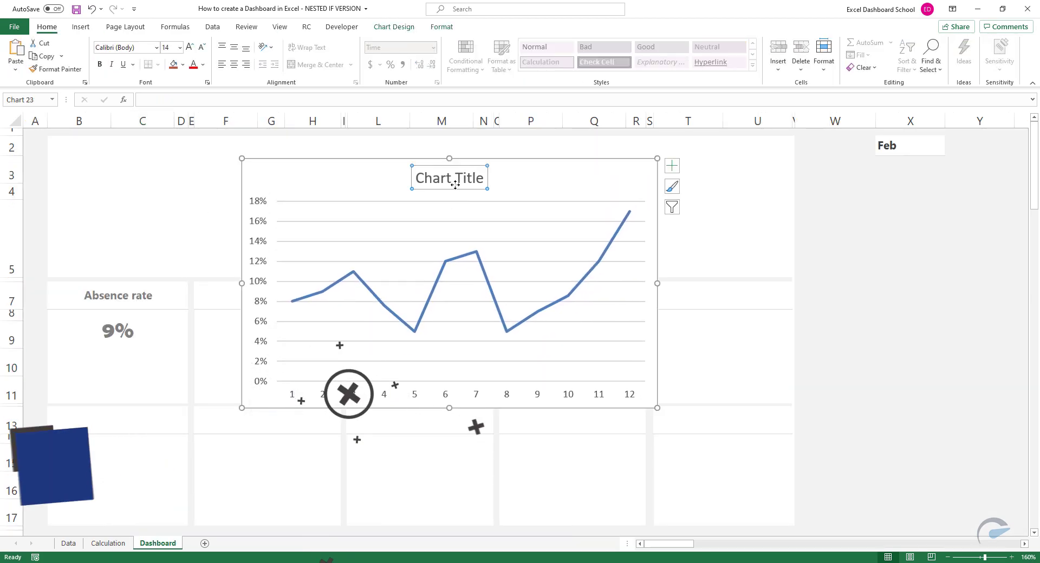
key("Delete")
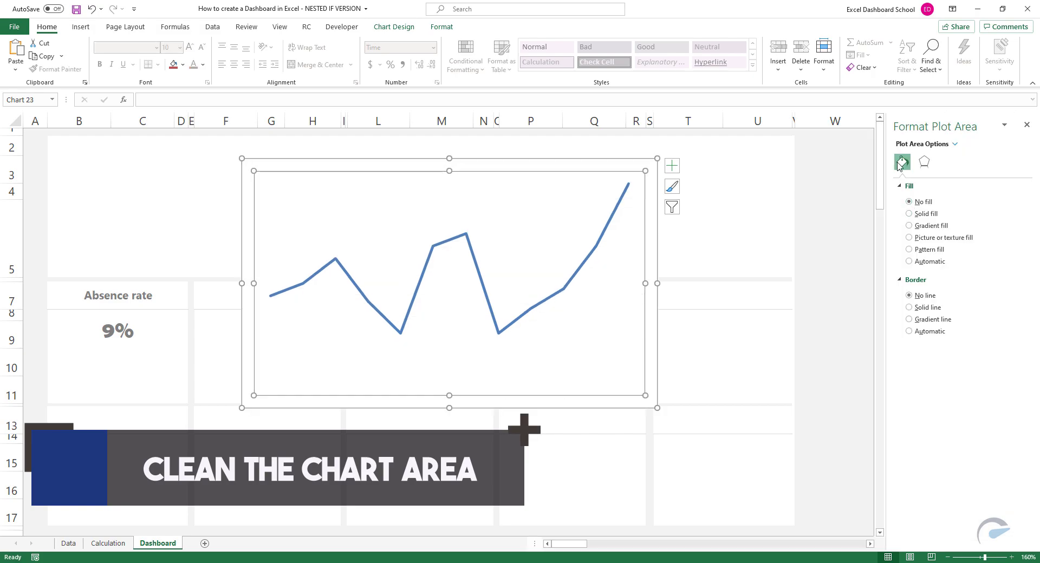
left_click(924, 162)
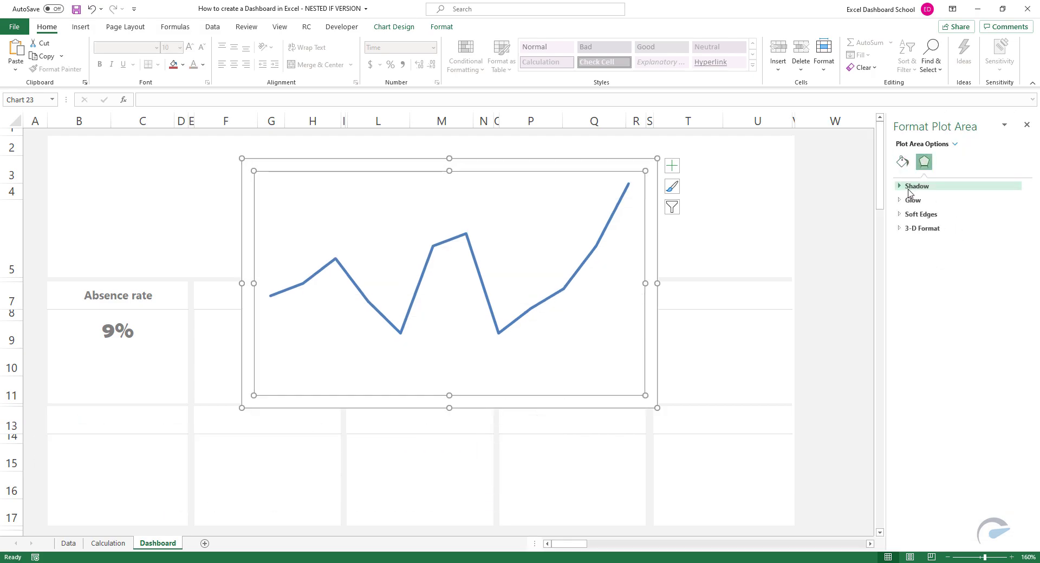
left_click(612, 164)
left_click(903, 162)
left_click(910, 201)
left_click(917, 295)
left_click(1027, 127)
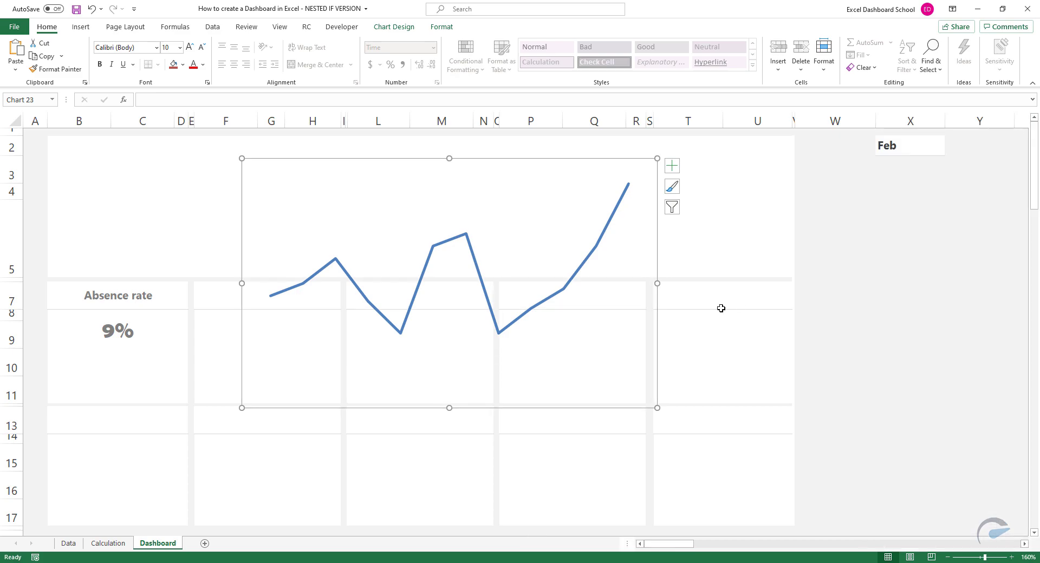
left_click_drag(657, 408, 344, 194)
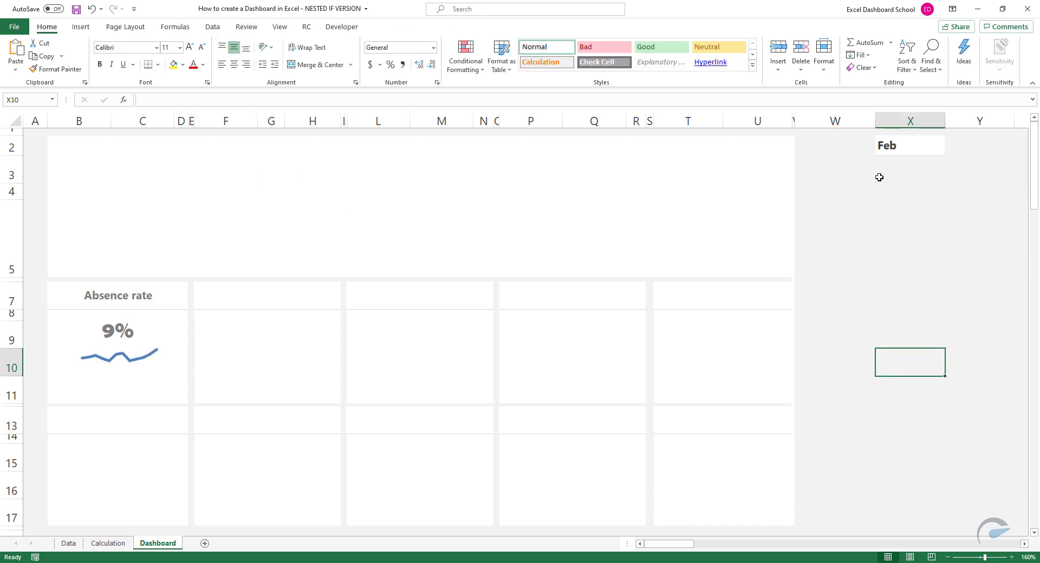
Test the KPI cards by switching the month selector in X2 through several months, including Jun and Sep.
left_click(889, 156)
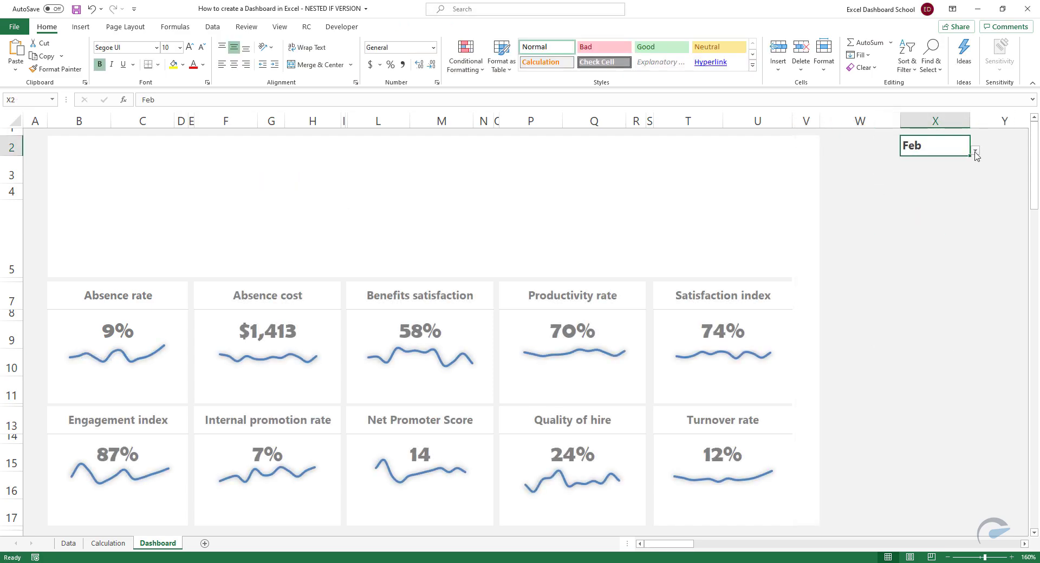
left_click(975, 150)
left_click(953, 173)
left_click(975, 151)
left_click(946, 196)
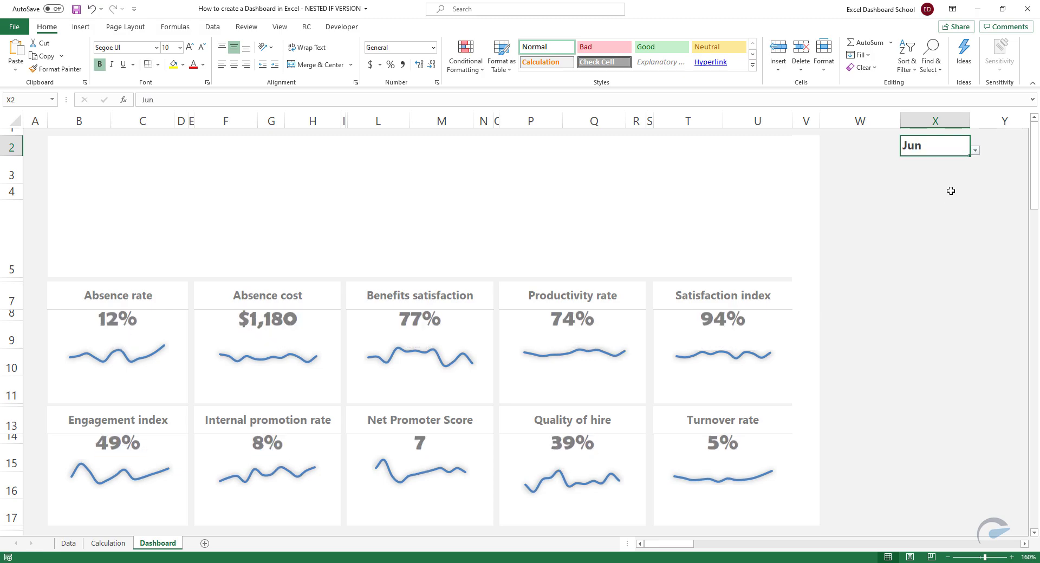
left_click(975, 151)
left_click(944, 207)
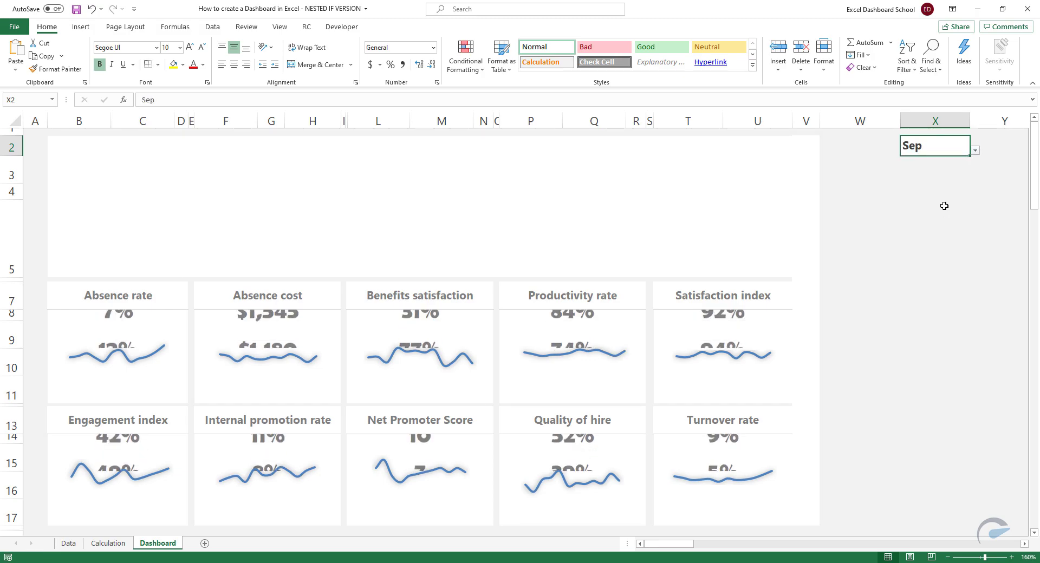
Check the KPI cards by switching the month selector in X2 to Nov and then to another month.
left_click(974, 151)
left_click(951, 224)
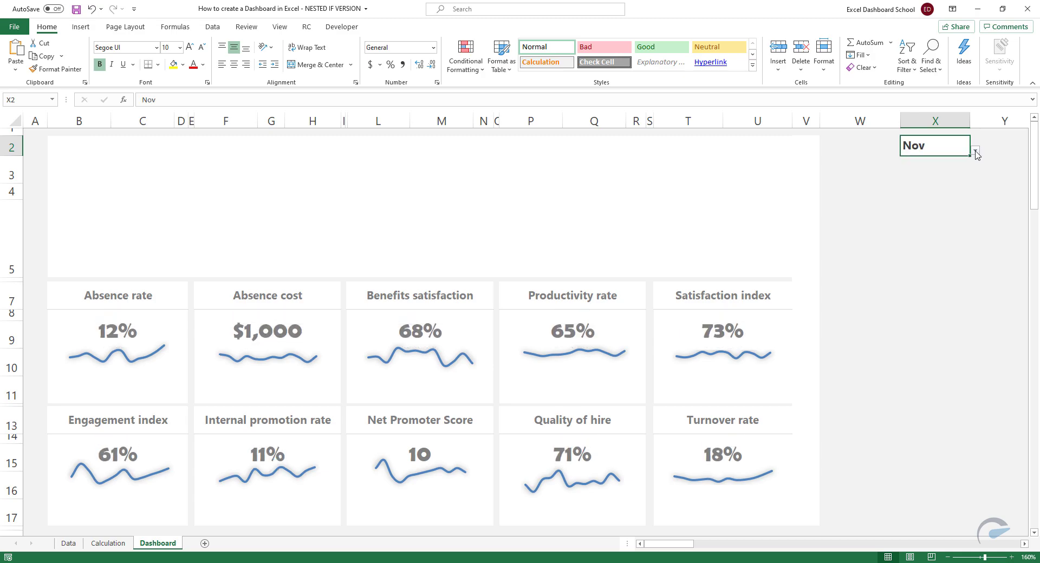
left_click(975, 151)
left_click(940, 241)
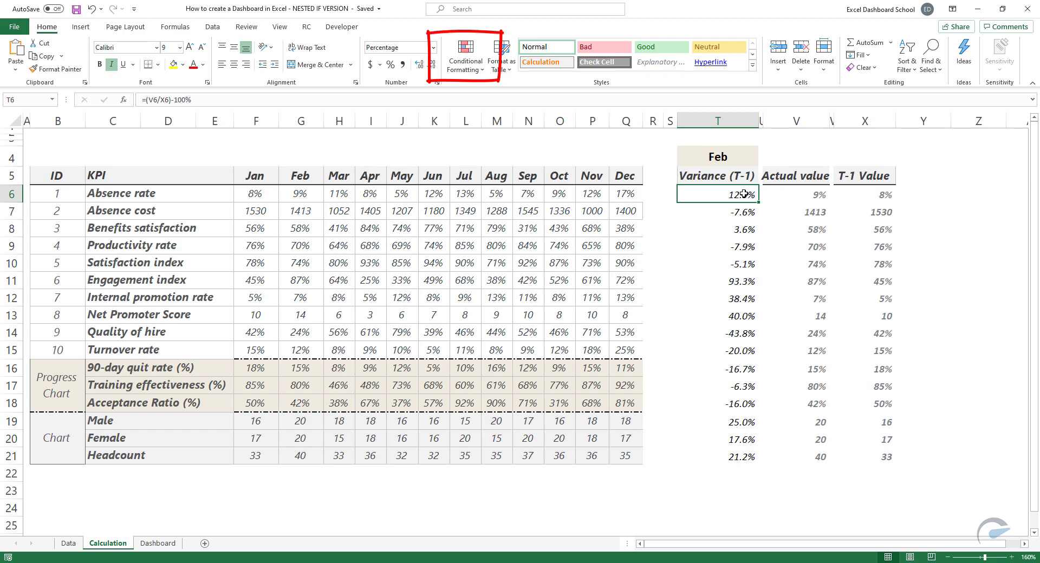
Start a formula-based conditional formatting rule for the Absence rate variance in T6 on the Calculation sheet, using =$T$6>0.
left_click(481, 70)
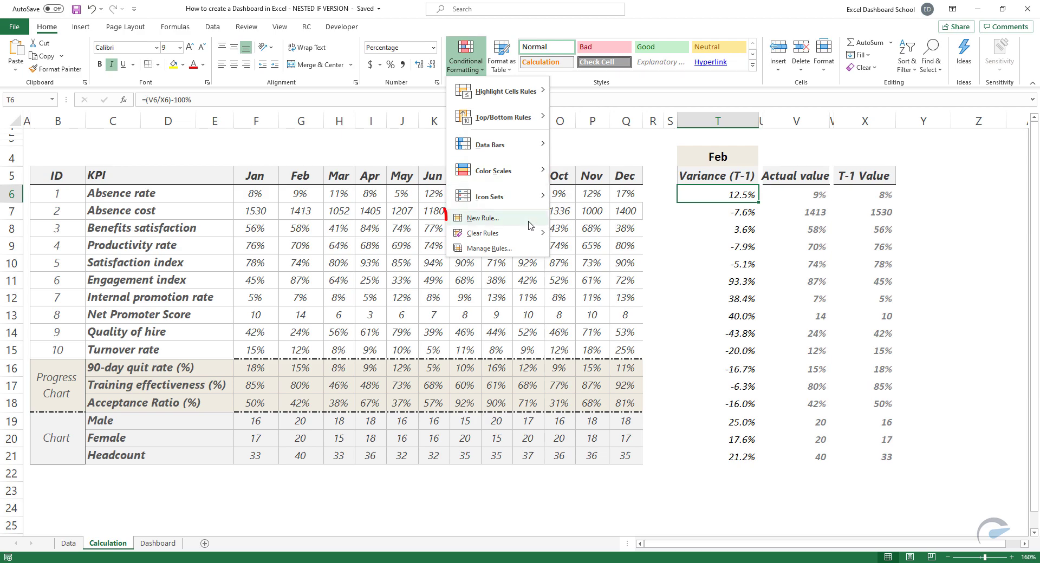
left_click(529, 225)
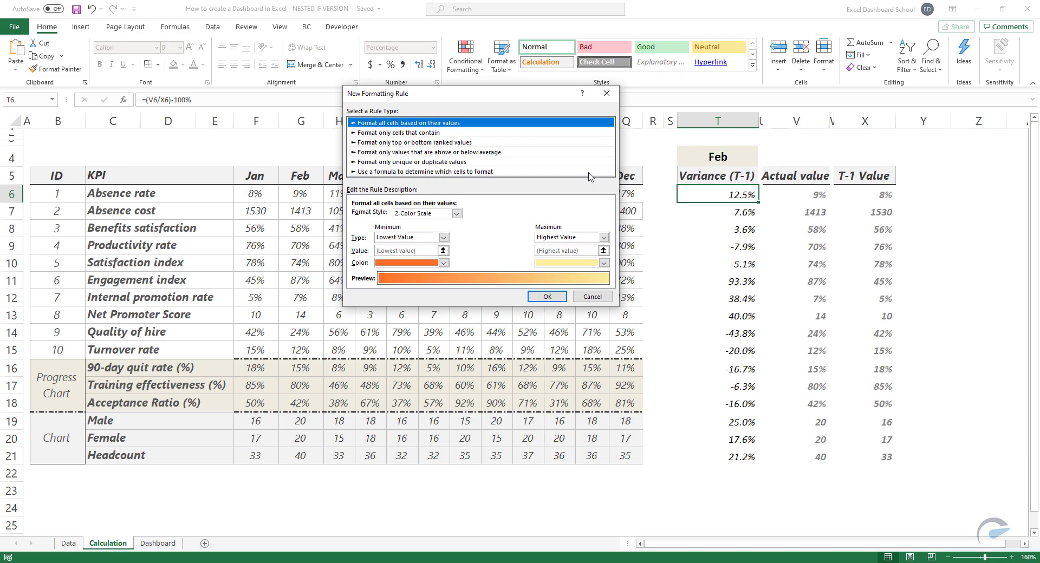
left_click(589, 172)
left_click_drag(477, 98, 519, 108)
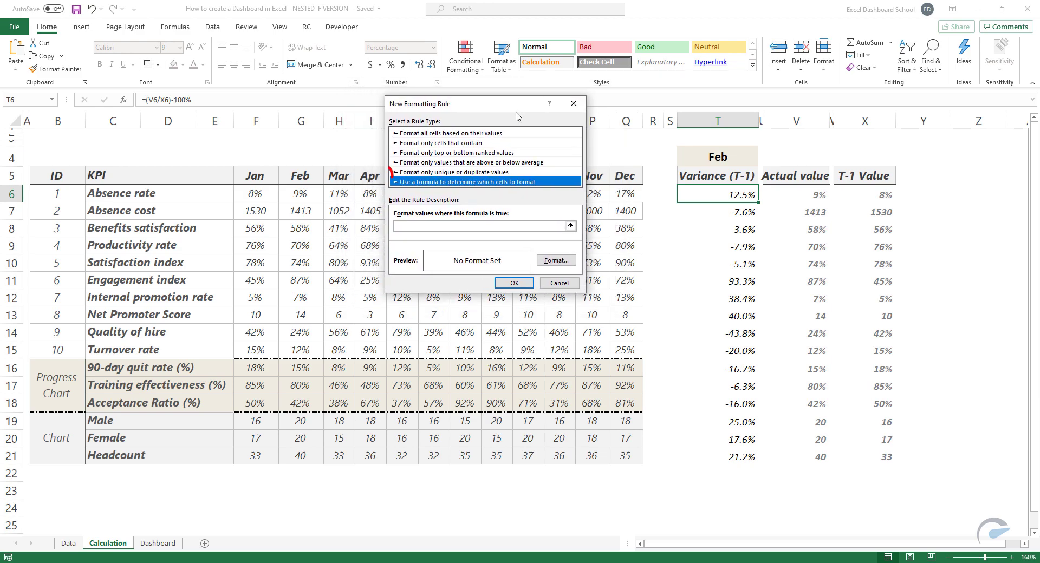
left_click(570, 226)
left_click(729, 195)
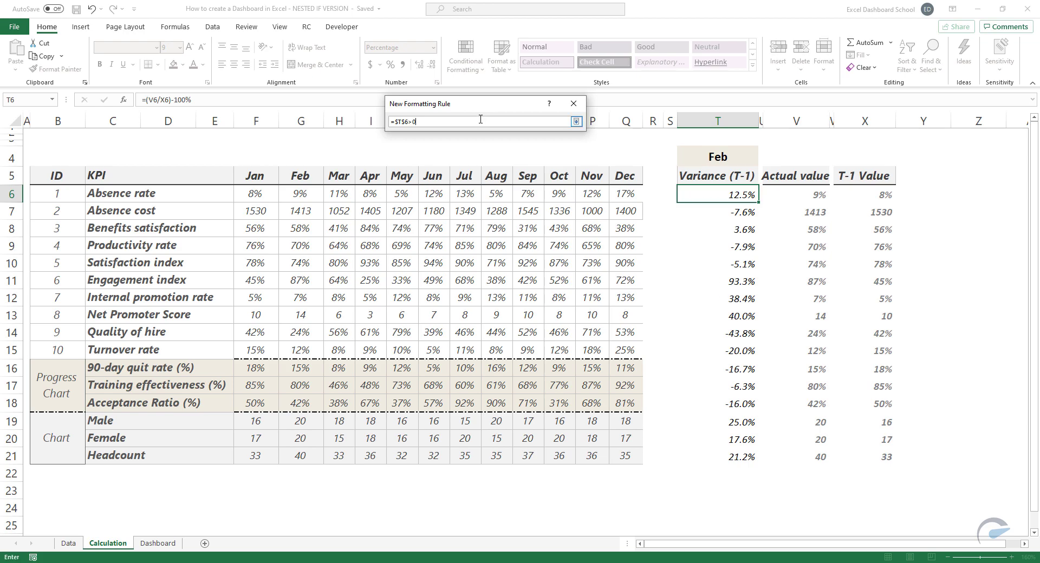
left_click(575, 122)
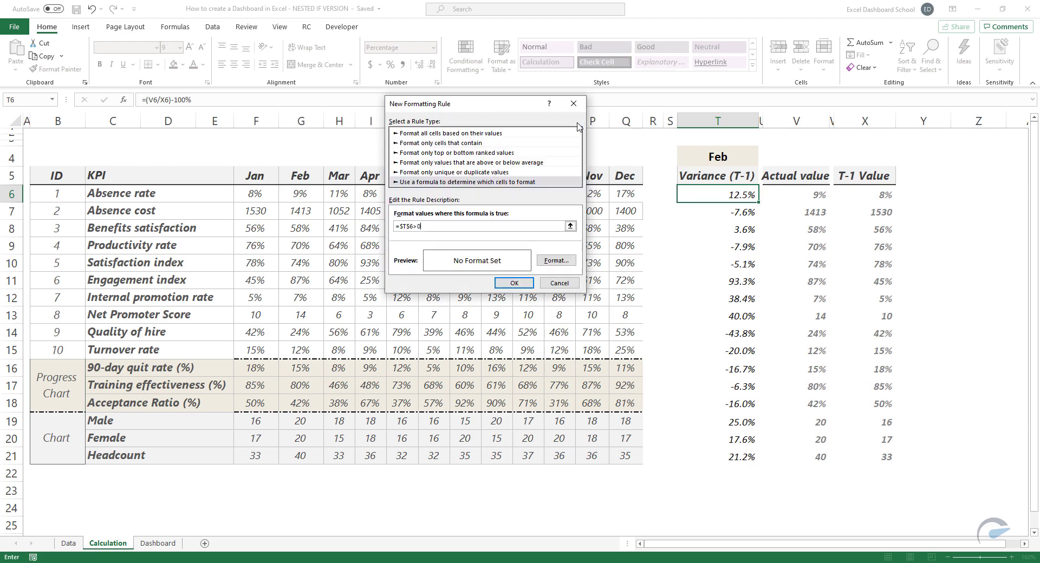
left_click_drag(496, 106, 522, 108)
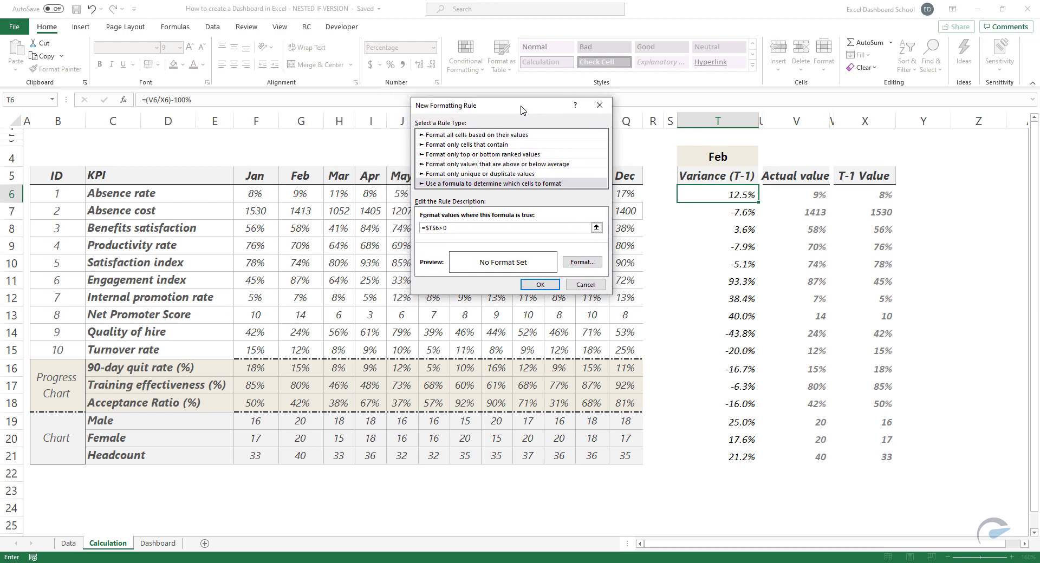
Give the positive-variance rule a bold italic light red font and apply it to T6.
left_click(582, 262)
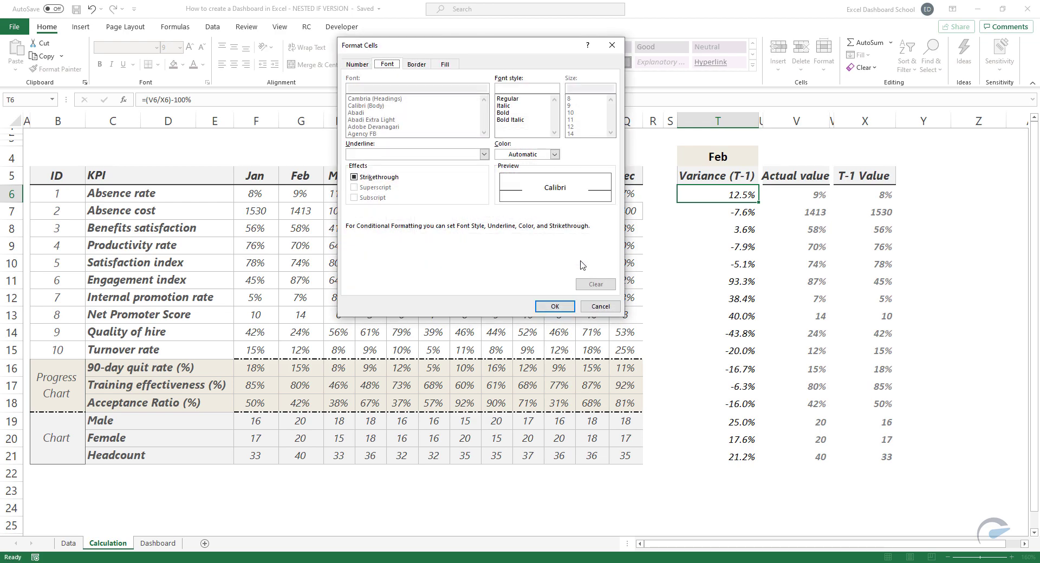
left_click_drag(507, 41, 525, 48)
left_click(542, 127)
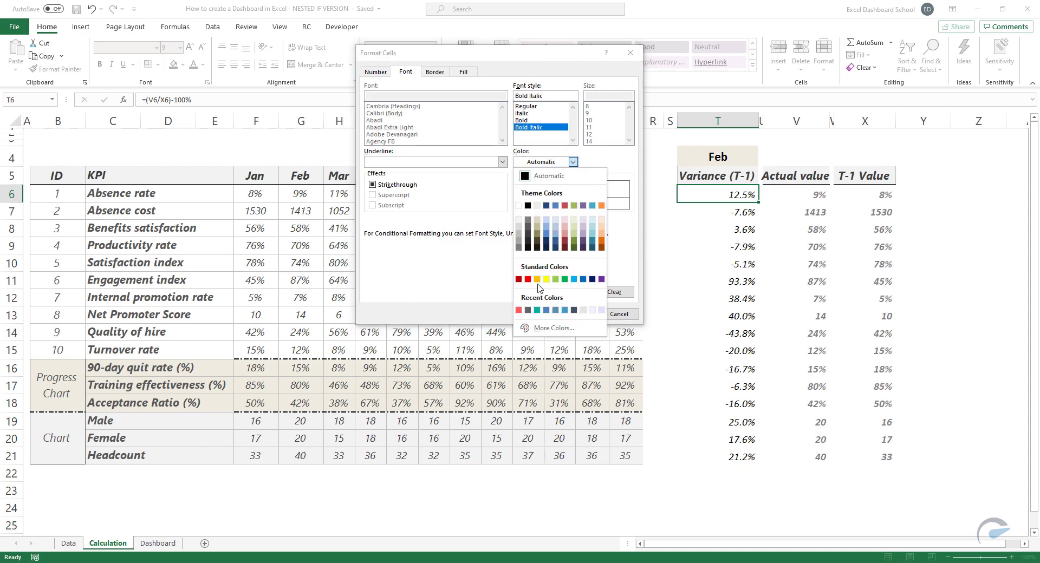
left_click(518, 311)
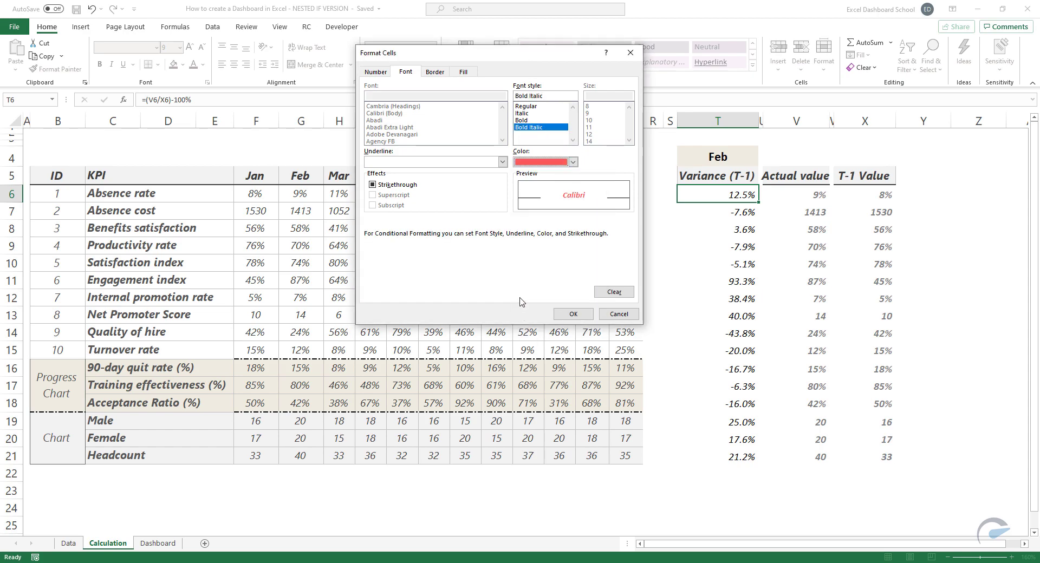
left_click(579, 315)
left_click(544, 285)
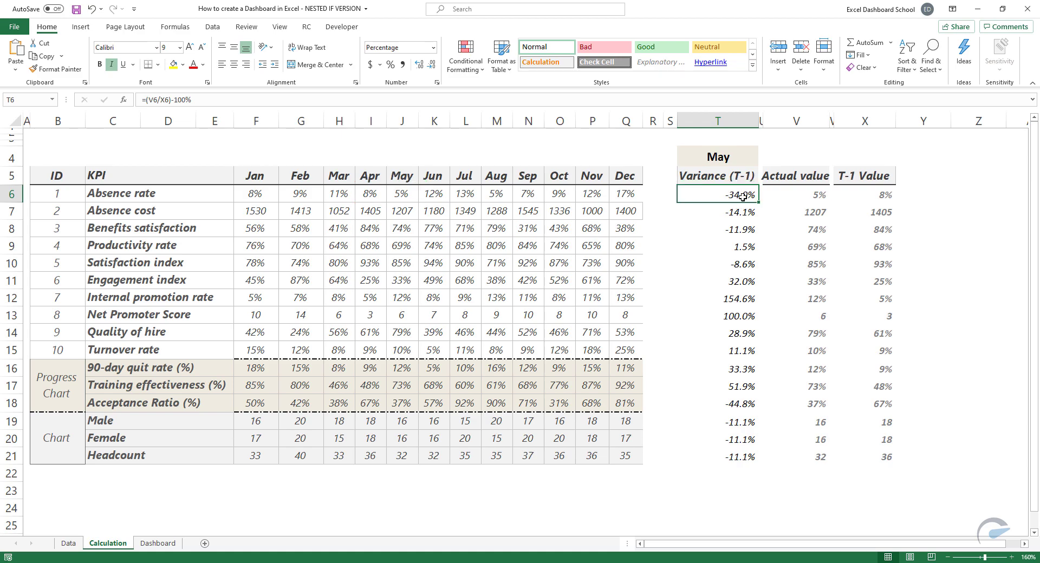
Add a second formula-based conditional formatting rule to T6, =$T$6<0, with a bold italic teal font.
left_click(466, 58)
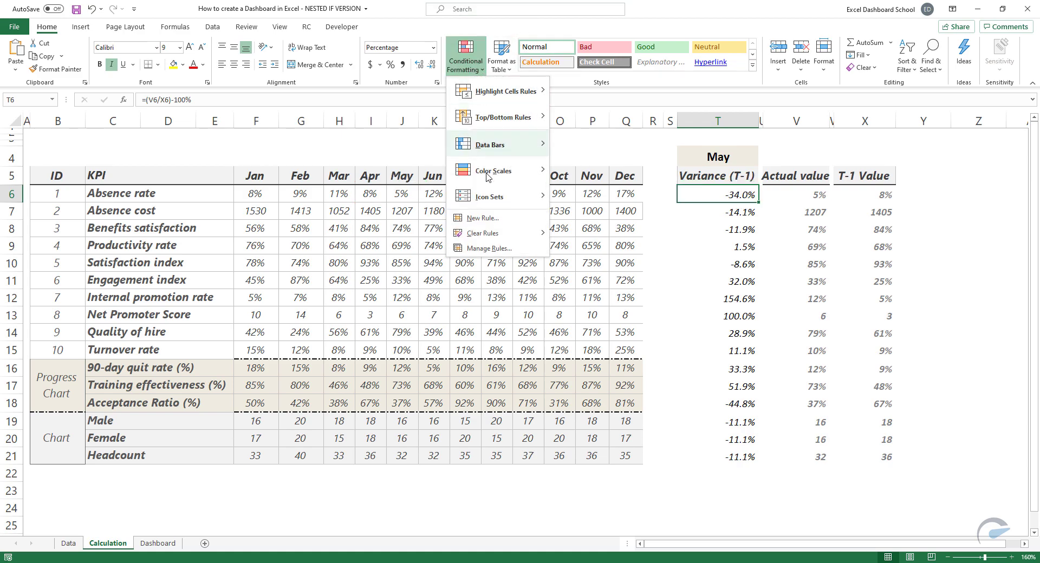
left_click(494, 221)
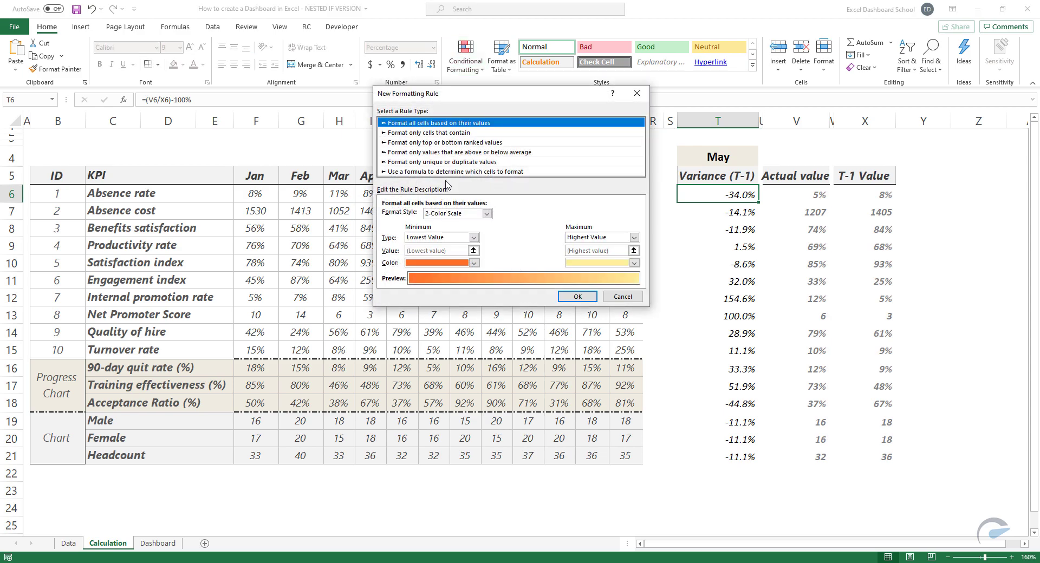
left_click(462, 173)
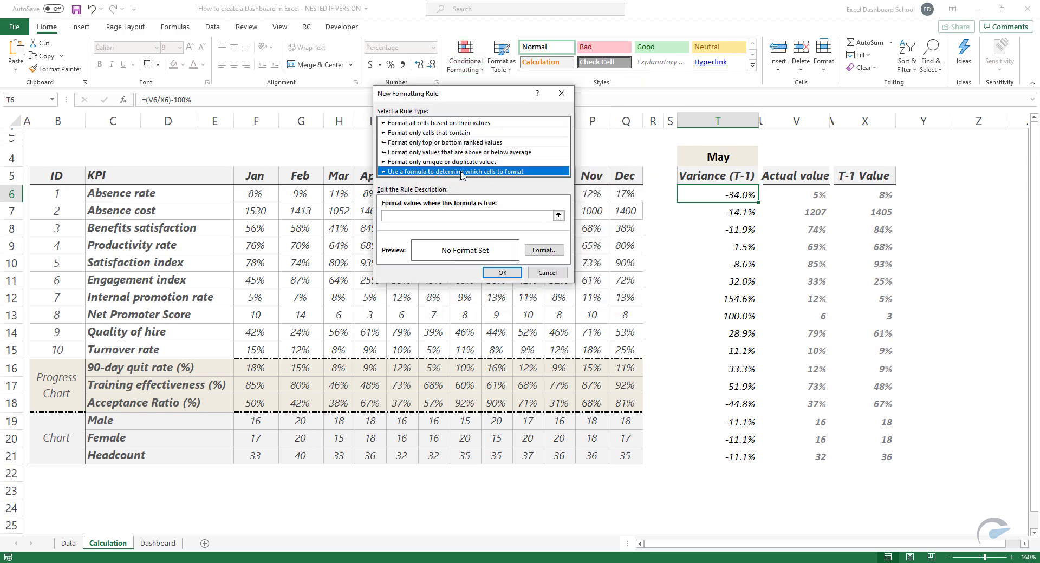
left_click(545, 250)
left_click(553, 119)
left_click(584, 154)
left_click(547, 303)
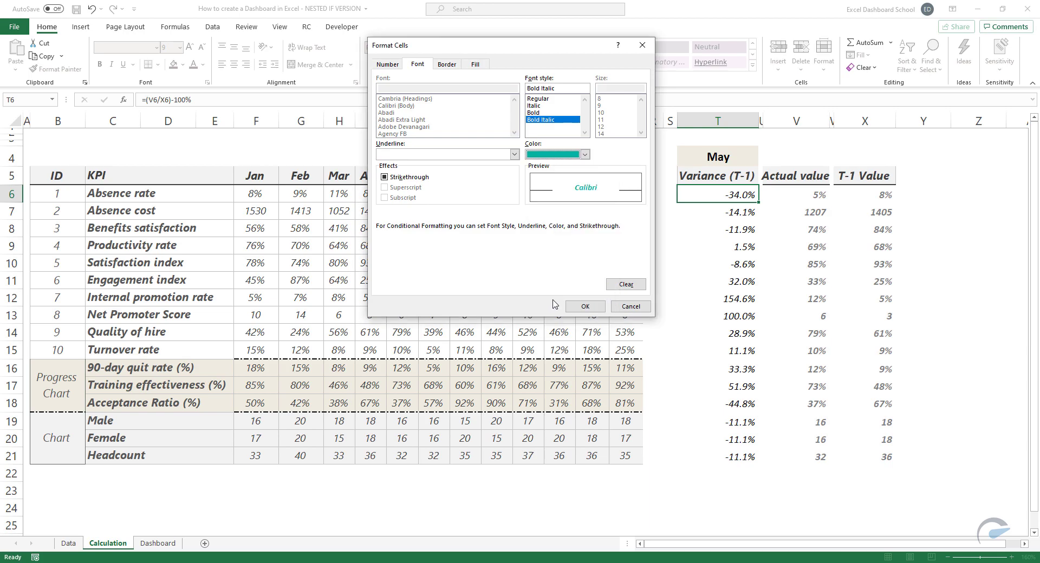
left_click(585, 306)
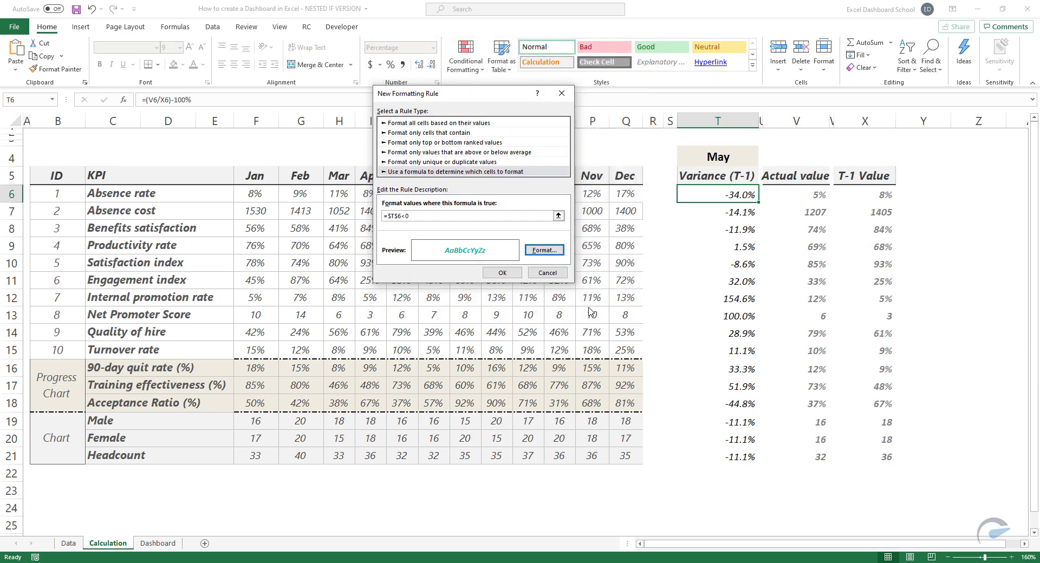
left_click(505, 273)
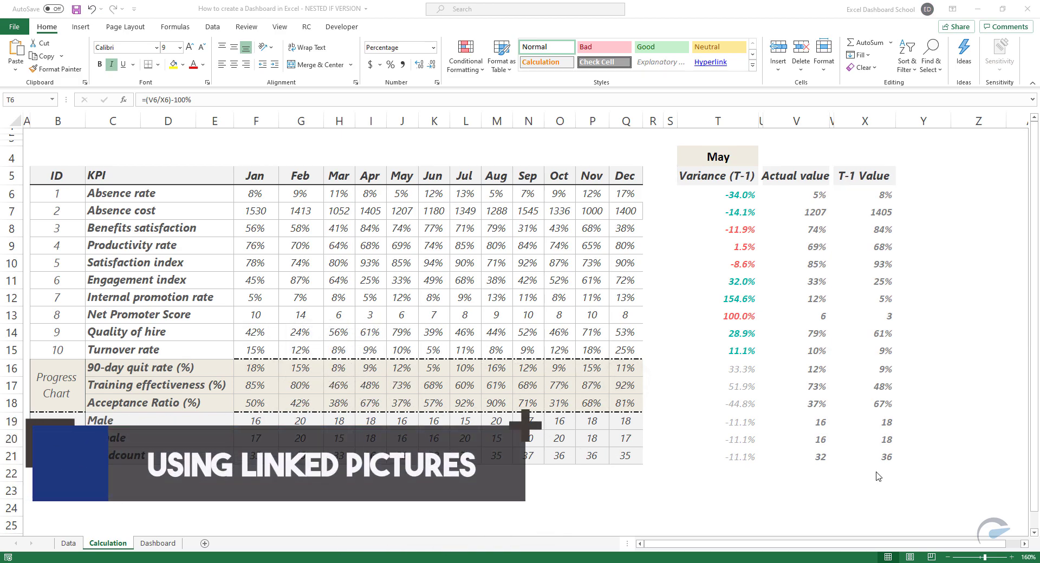
Paste the Absence rate variance cell T6 as a linked picture into B11 on the Dashboard sheet, centred beneath the line chart.
left_click(738, 196)
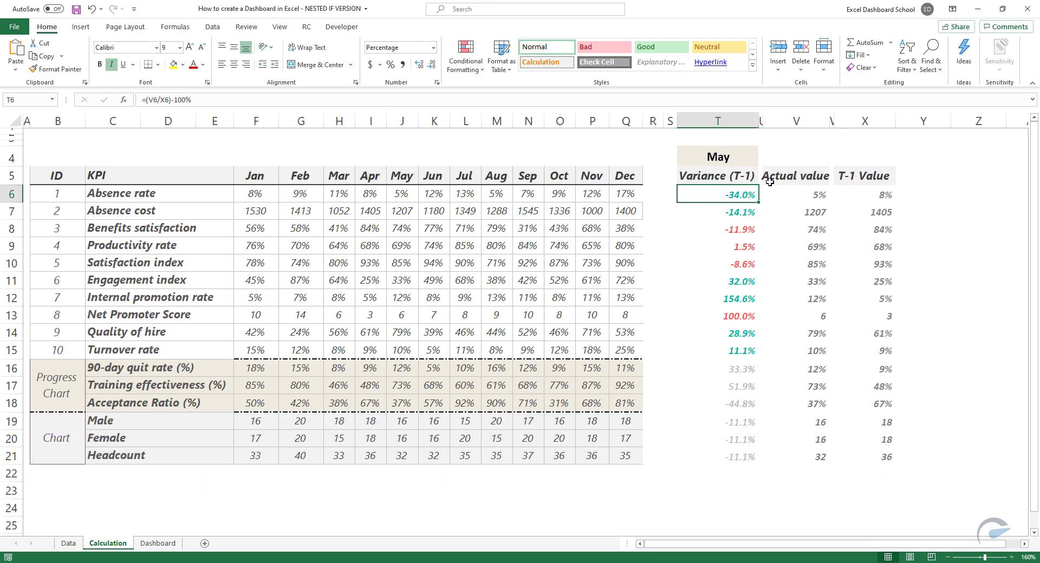
right_click(713, 195)
left_click(742, 220)
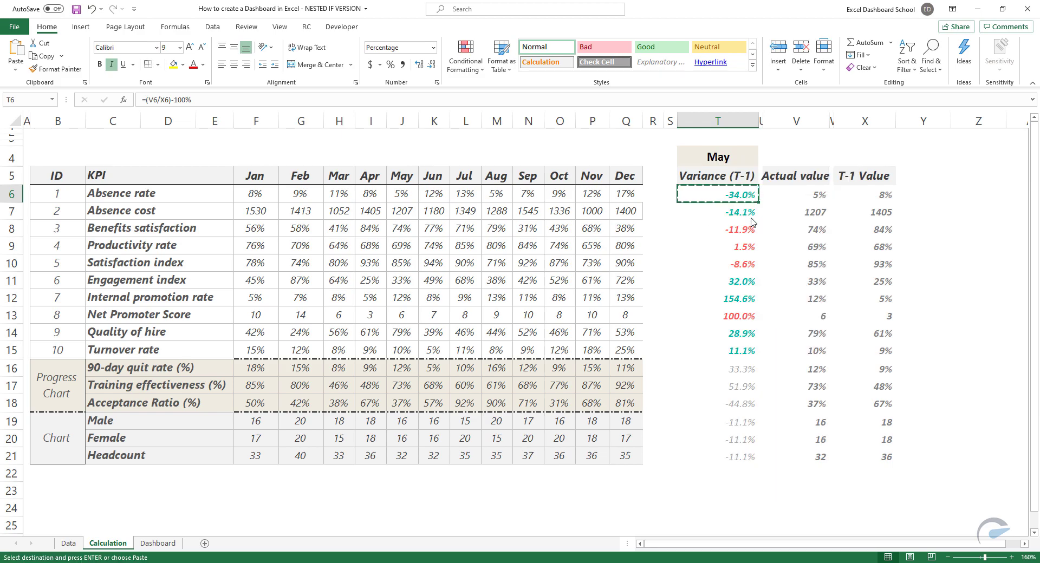
left_click(158, 544)
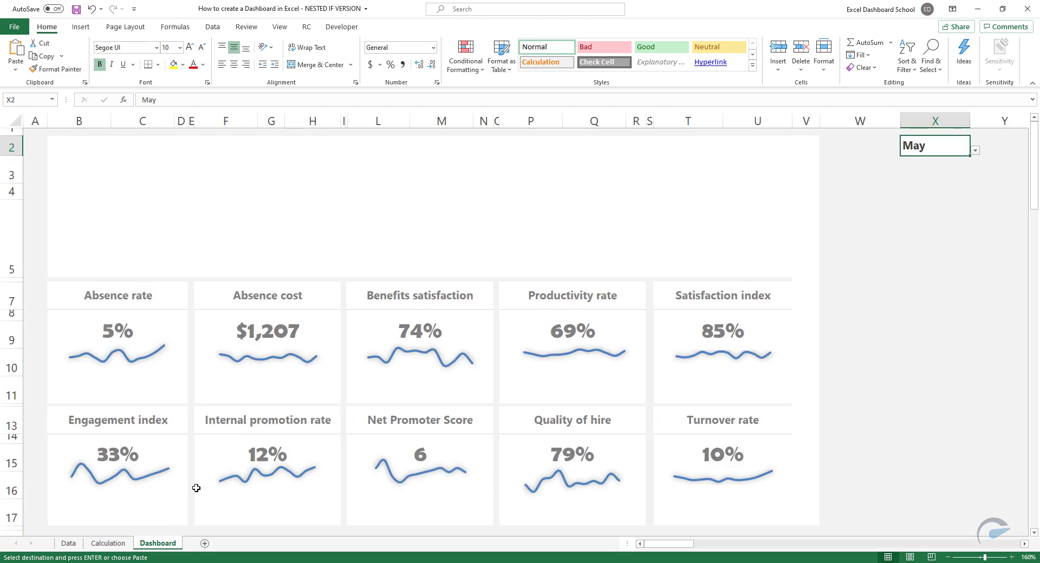
left_click(117, 383)
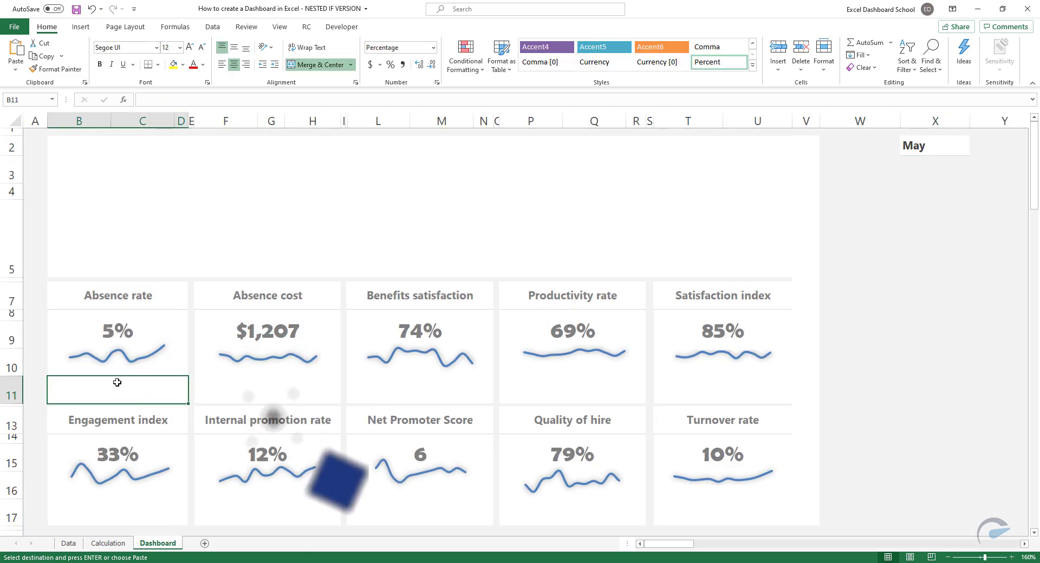
right_click(117, 383)
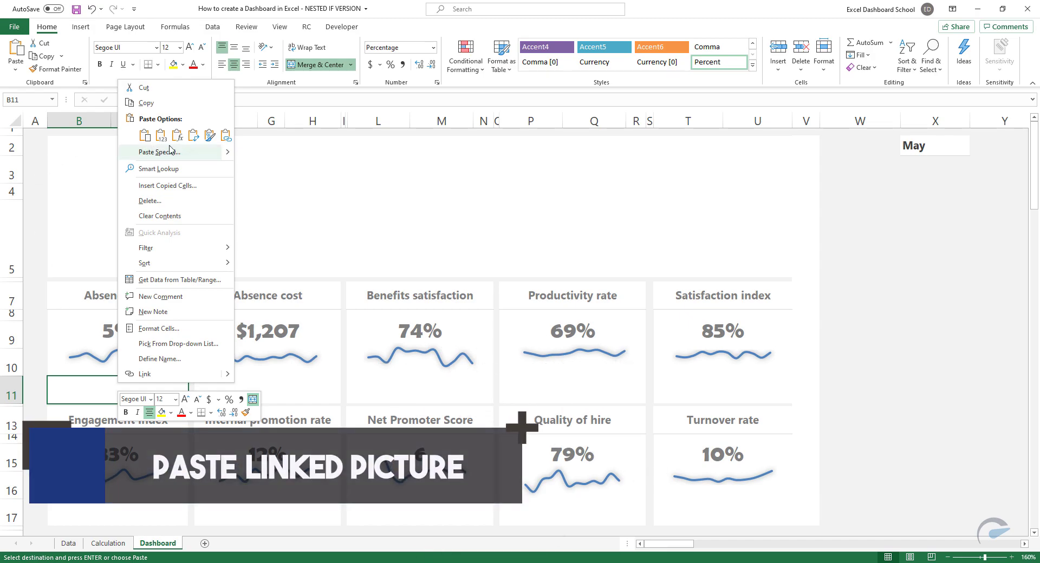
mouse_move(228, 155)
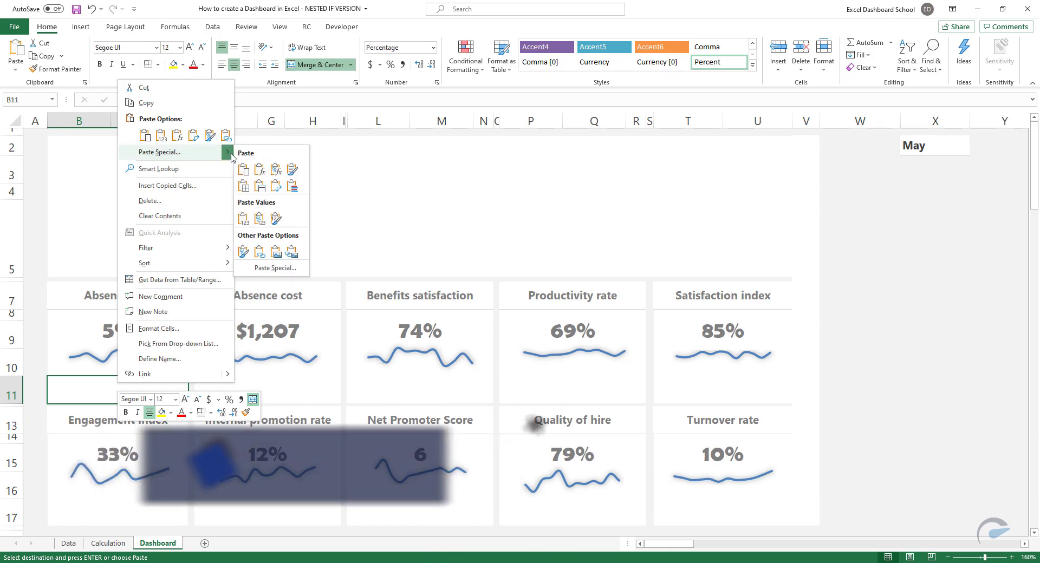
left_click(293, 253)
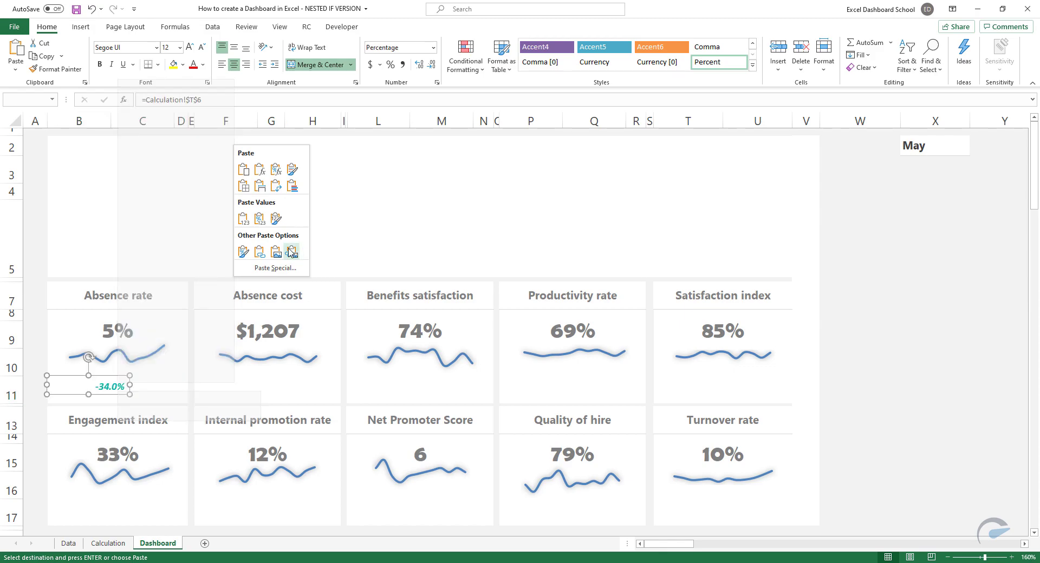
left_click(292, 253)
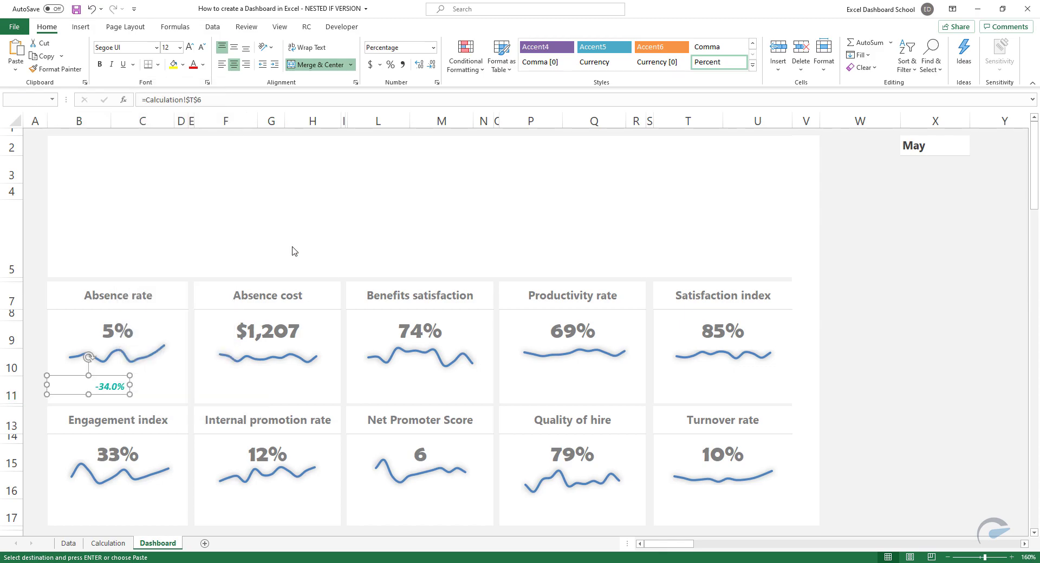
left_click_drag(122, 376, 125, 373)
Test the linked variance picture by switching the month selector in X2 to Jul and then to an earlier month.
left_click(935, 146)
left_click(975, 150)
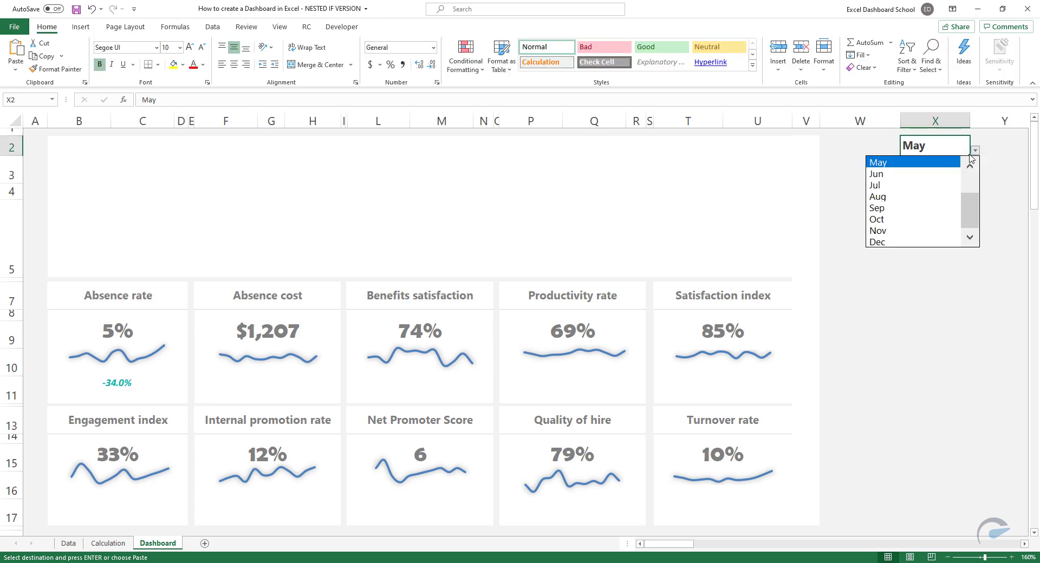
left_click(932, 183)
left_click(975, 150)
scroll(953, 195, "up", 3)
left_click(937, 182)
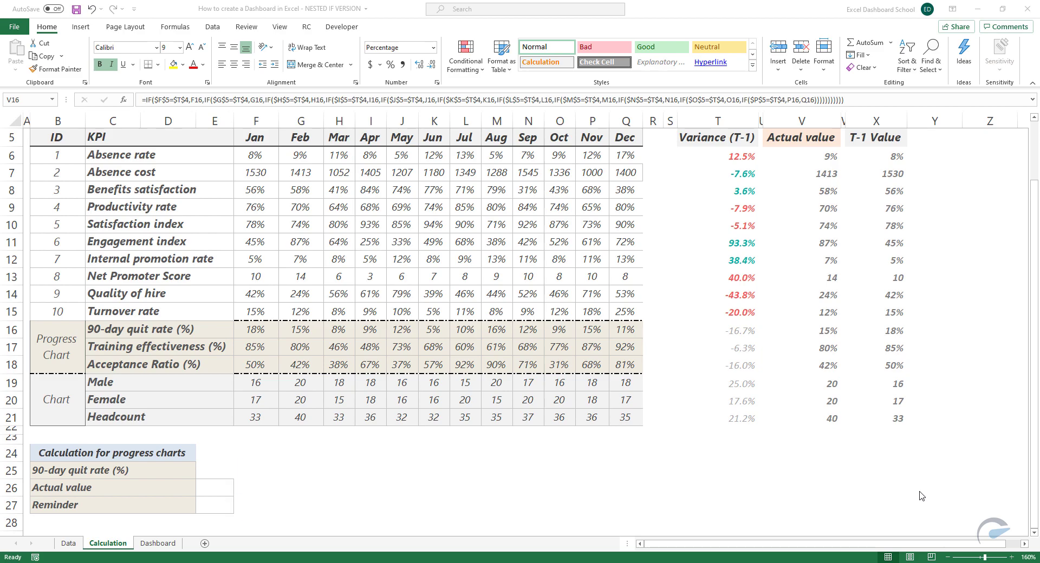
Link the progress chart's Actual value in E26 on the Calculation sheet to the 90-day quit rate with =V16.
left_click(209, 487)
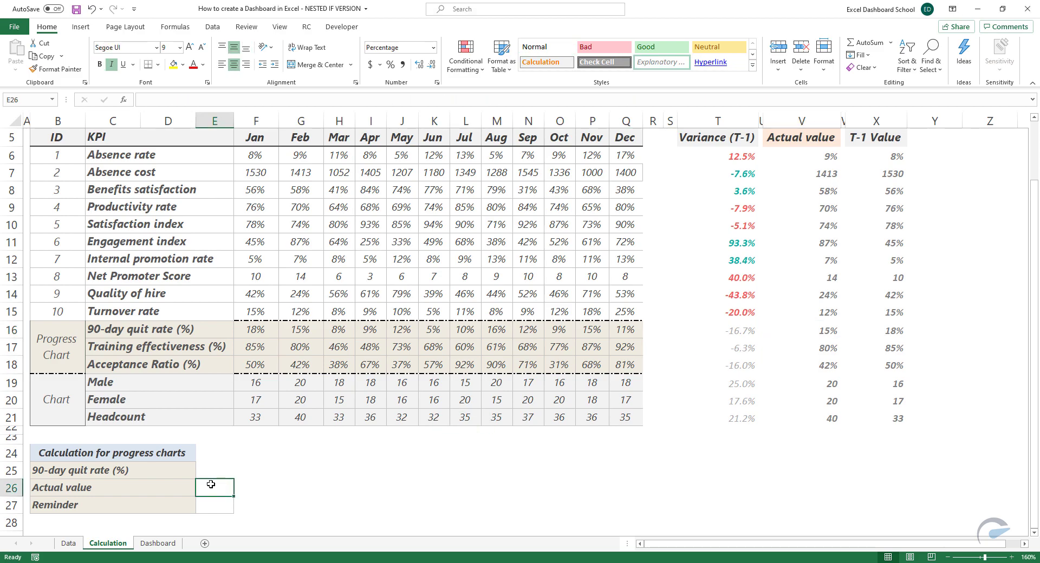
type("=")
left_click(827, 330)
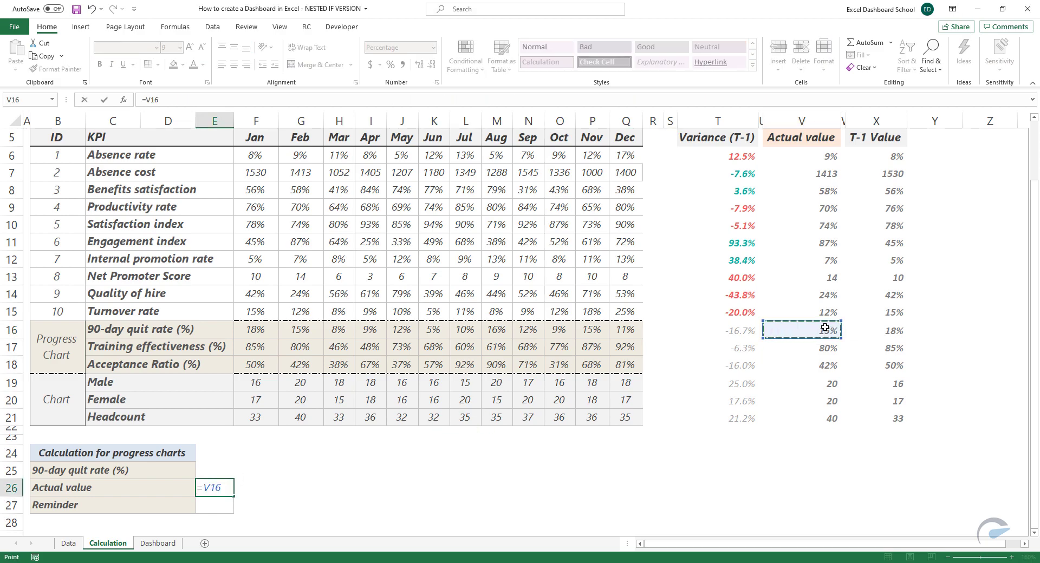
key("Return")
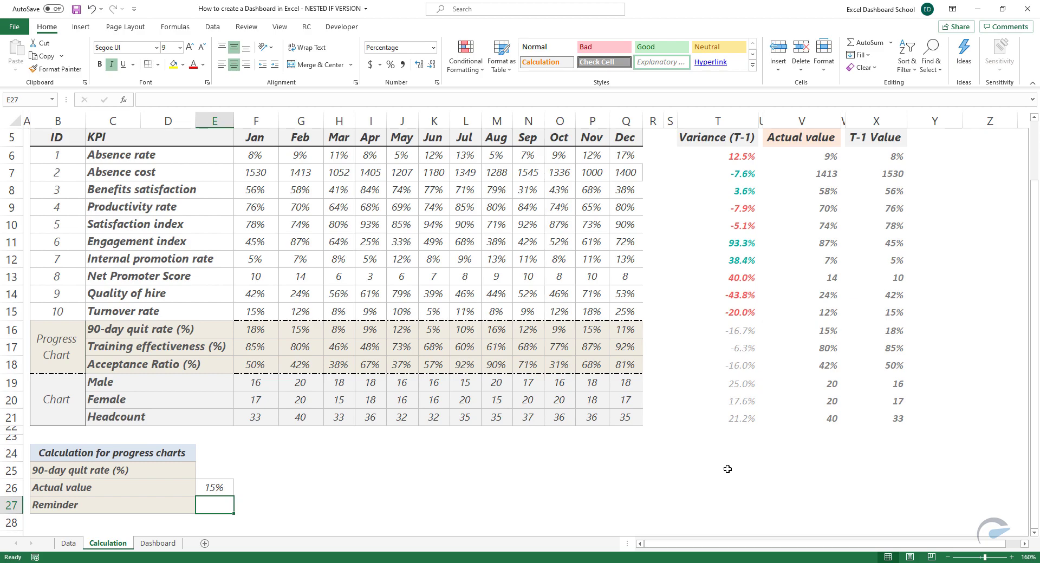
Calculate the progress chart's Reminder value in E27 with the formula =100%-E26.
type("=10")
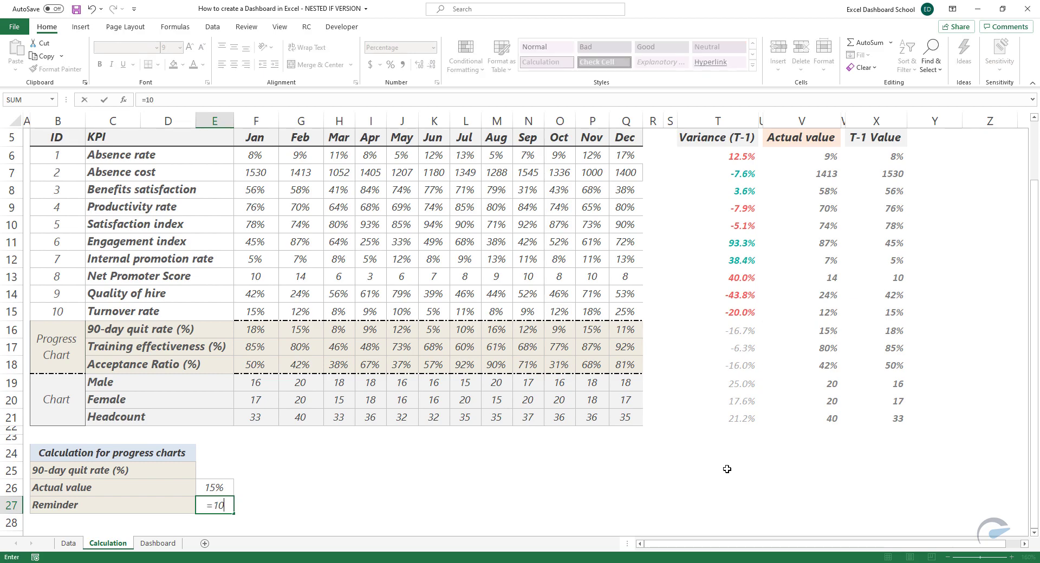
type("0%-")
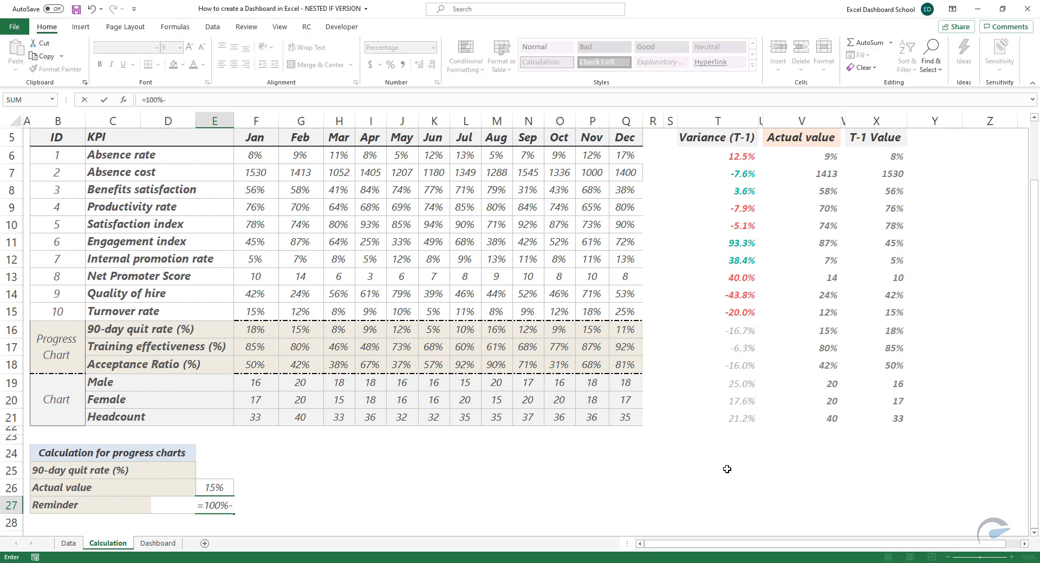
left_click(222, 490)
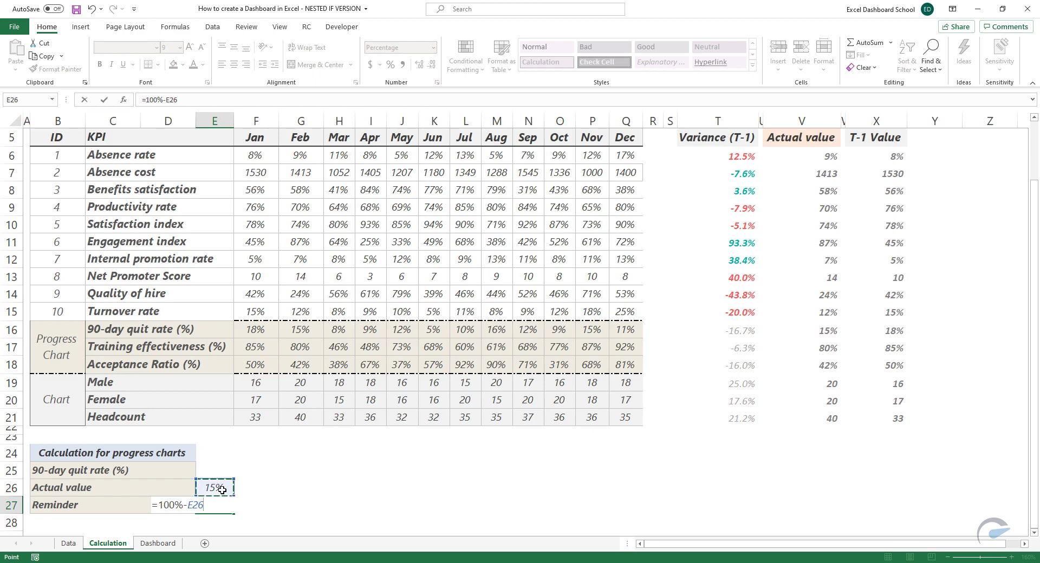
key("Return")
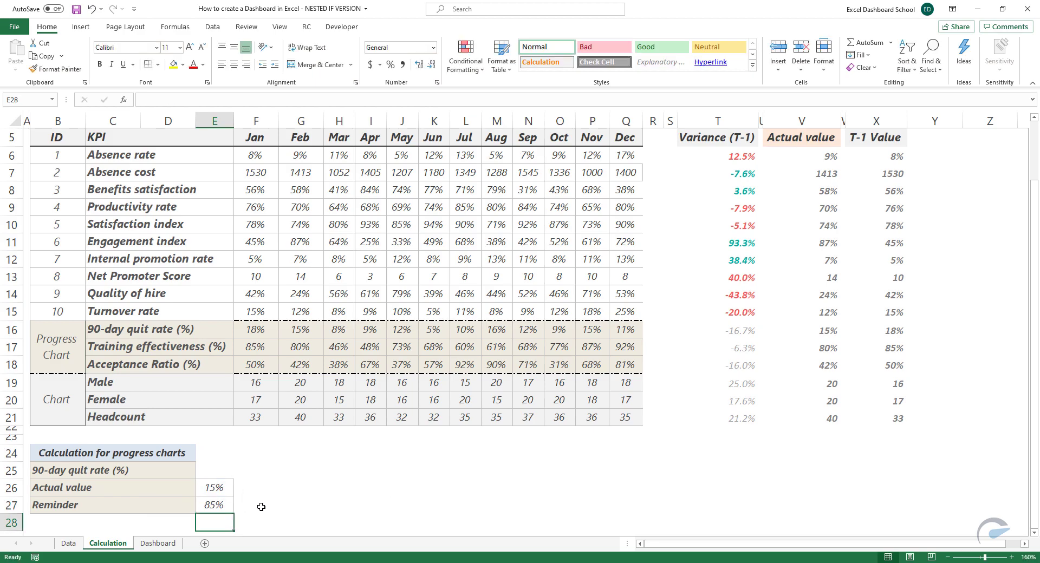
Insert a doughnut chart from the Actual value and Reminder cells E26:E27 on the Calculation sheet.
left_click_drag(215, 489, 215, 505)
left_click(81, 26)
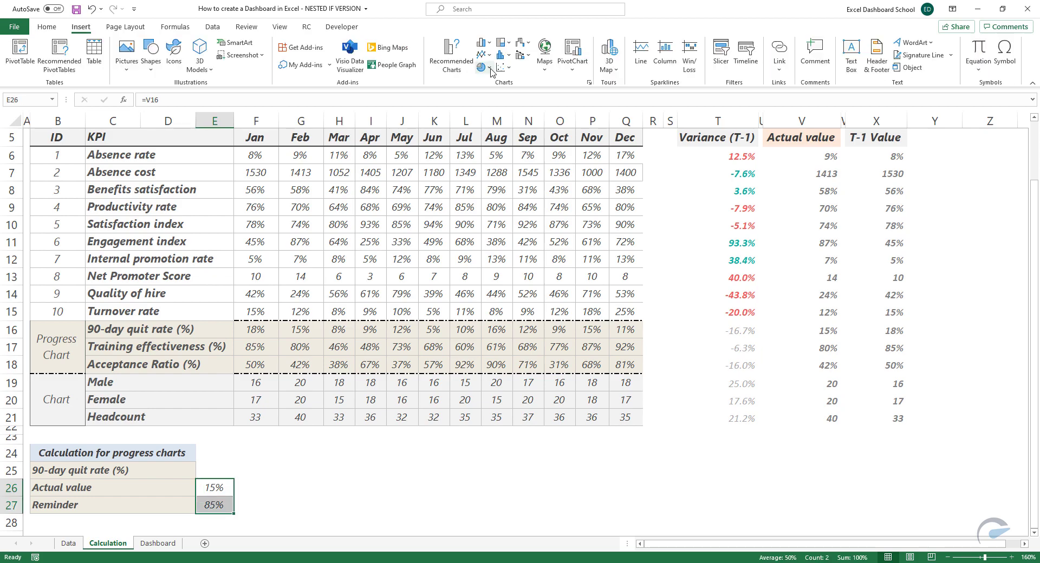
left_click(491, 69)
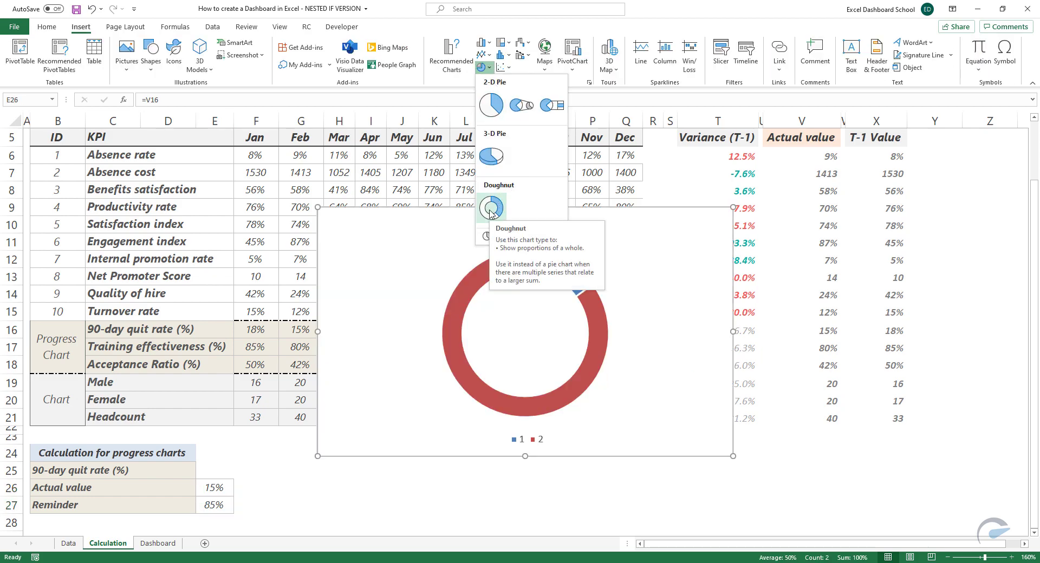
left_click(490, 213)
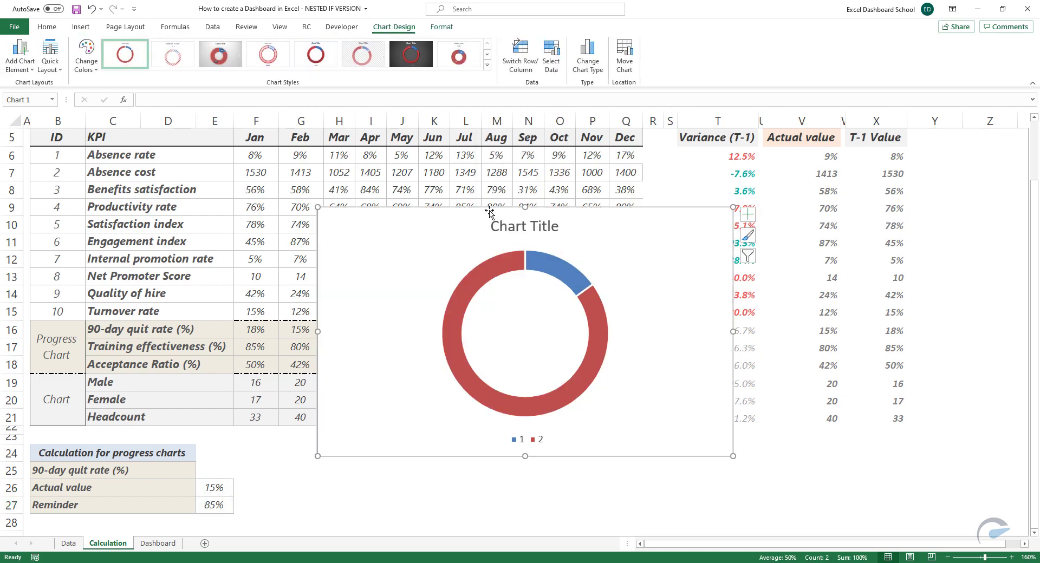
Move the doughnut chart to the Dashboard sheet at G4, then shift it up and reduce its size.
right_click(563, 209)
left_click(574, 217)
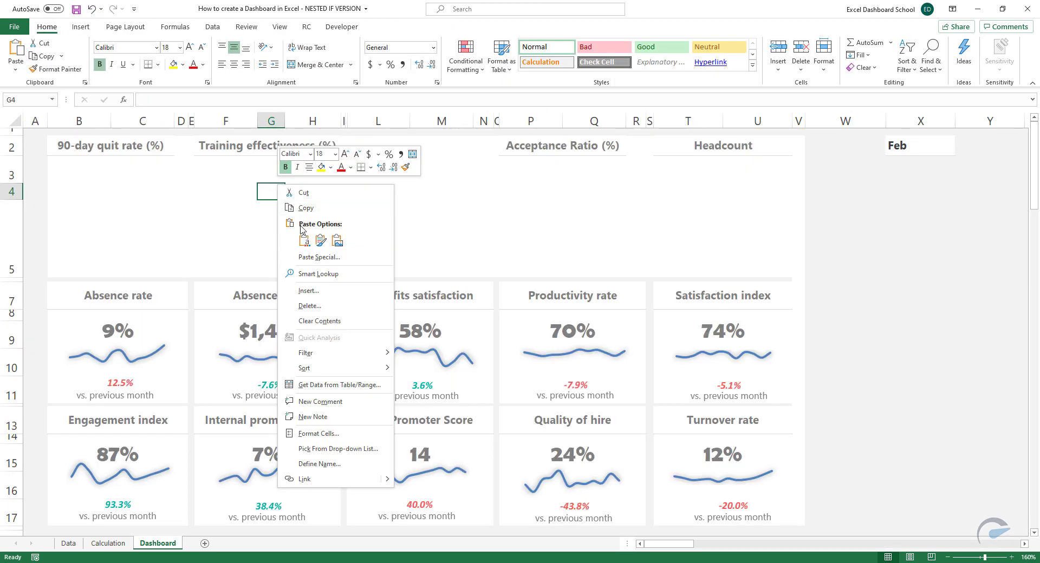
left_click(303, 242)
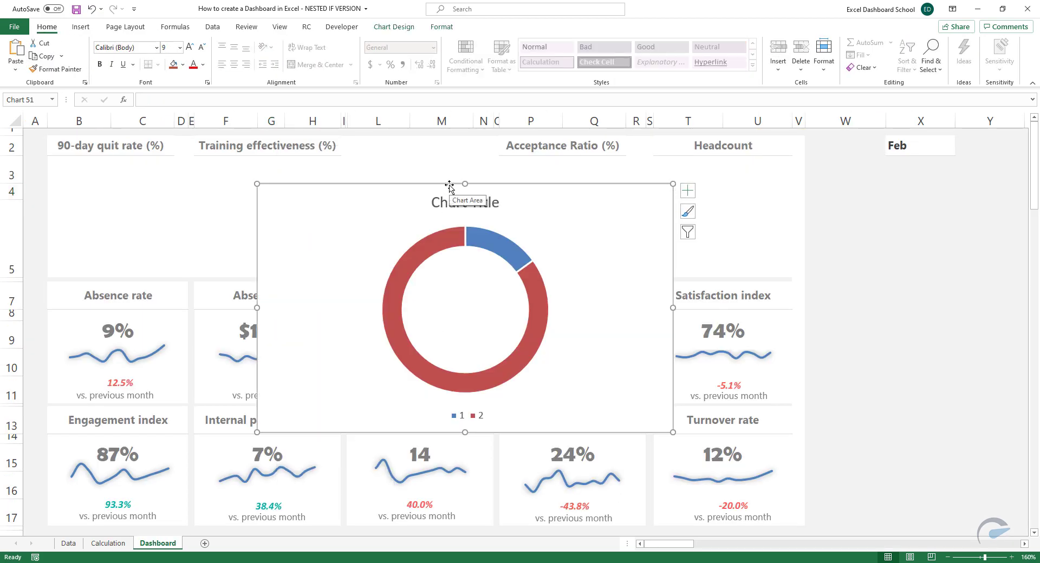
left_click_drag(564, 183, 523, 158)
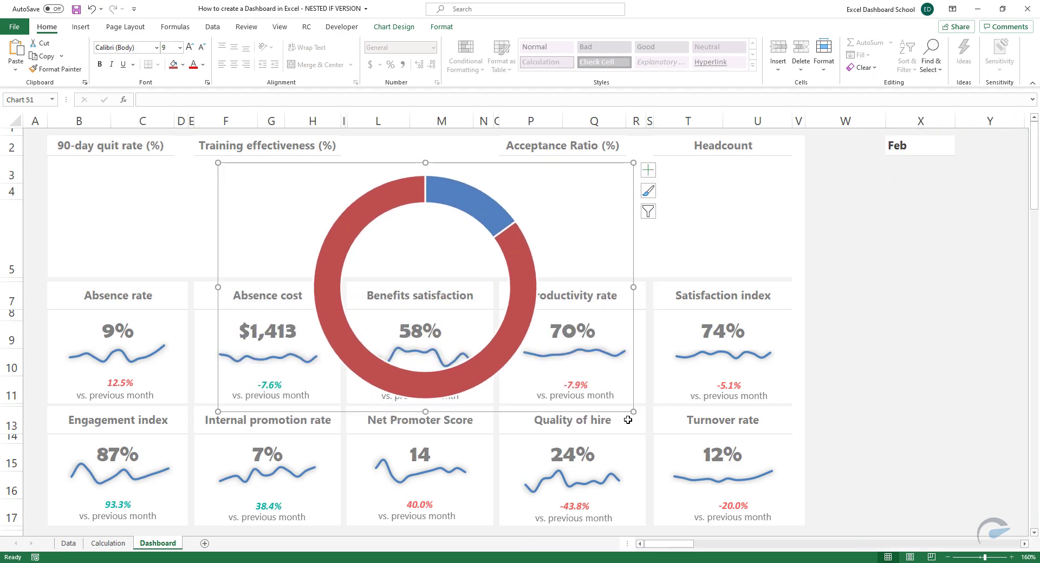
left_click_drag(629, 407, 590, 375)
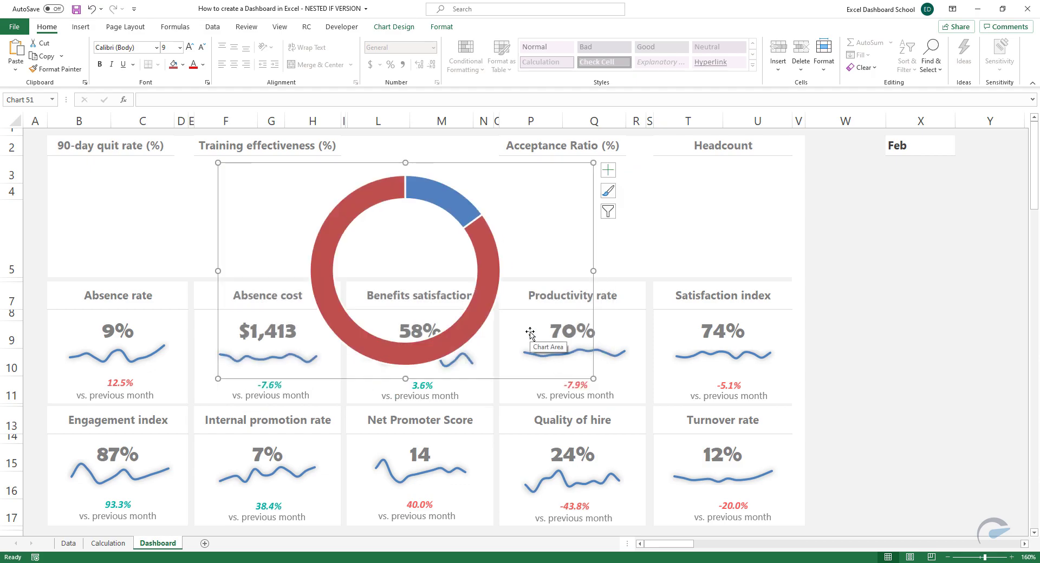
Duplicate the doughnut's data series within the same chart to form a second concentric ring.
left_click(396, 182)
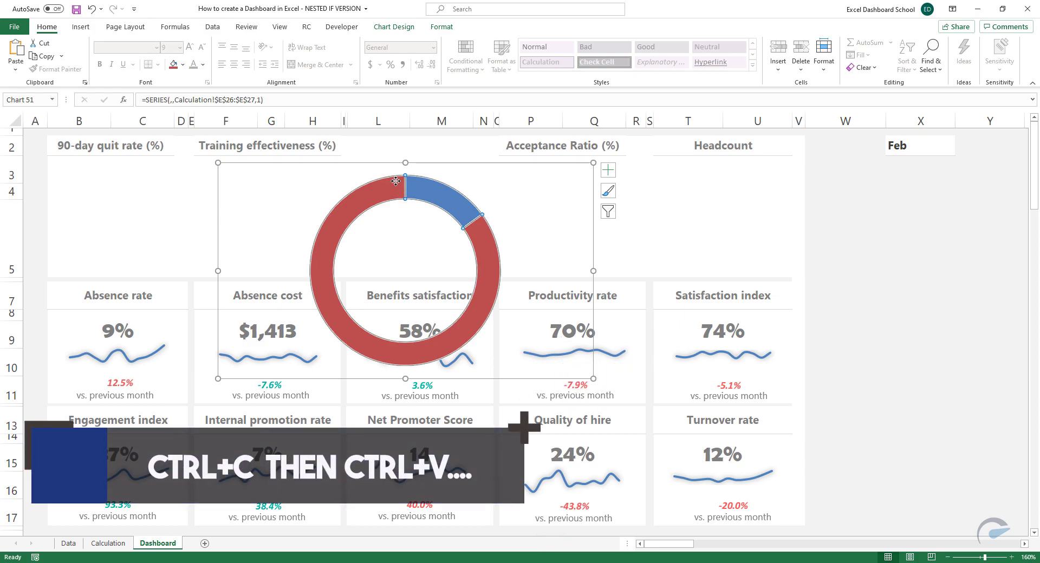
key("ctrl+c")
key("ctrl+v")
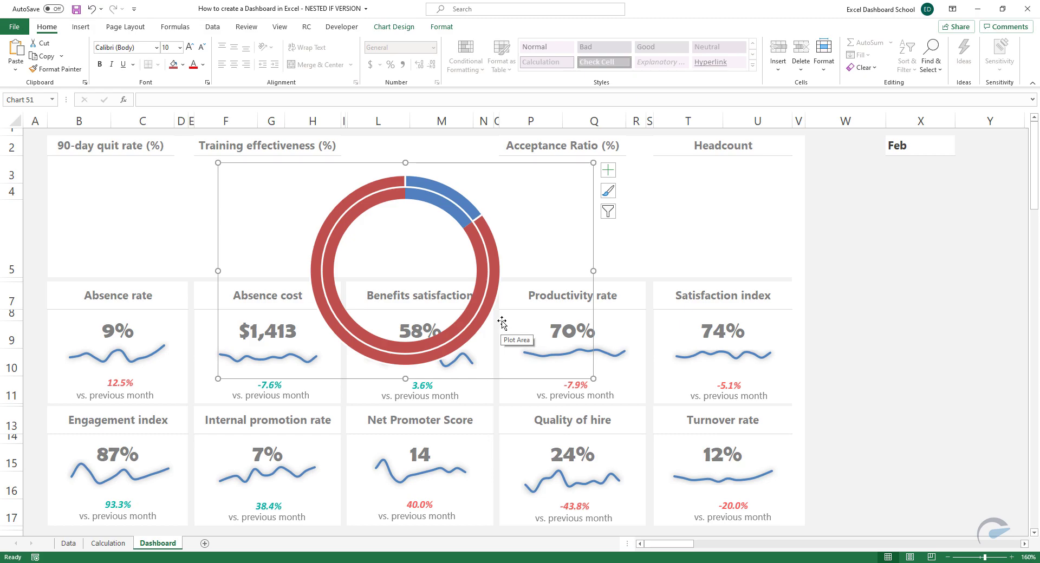
Set the outer ring's Reminder slice to no fill.
double_click(489, 298)
left_click(903, 162)
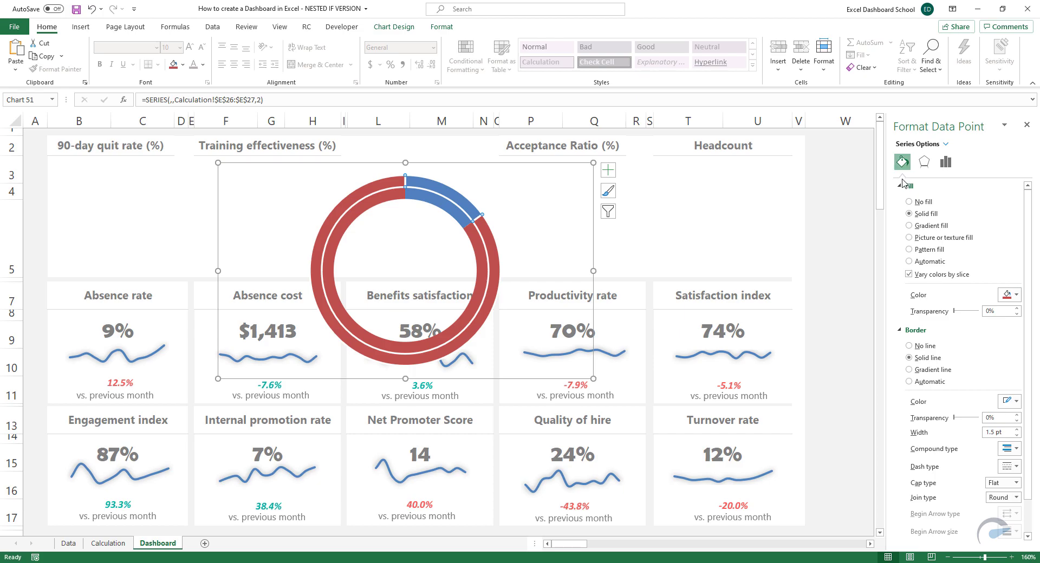
left_click(909, 202)
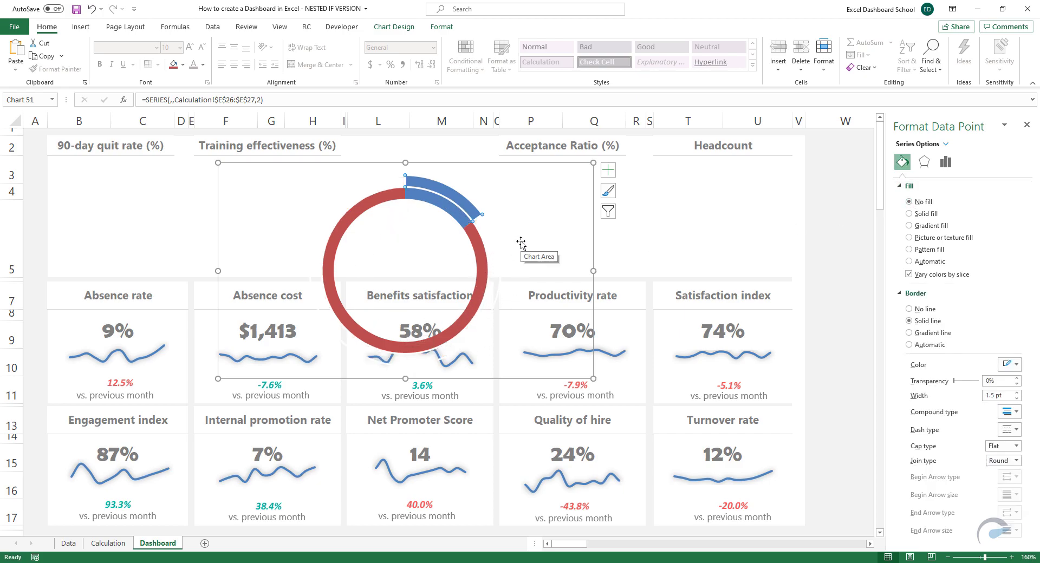
Set the inner ring's Actual value slice to no fill.
left_click(419, 212)
left_click(434, 201)
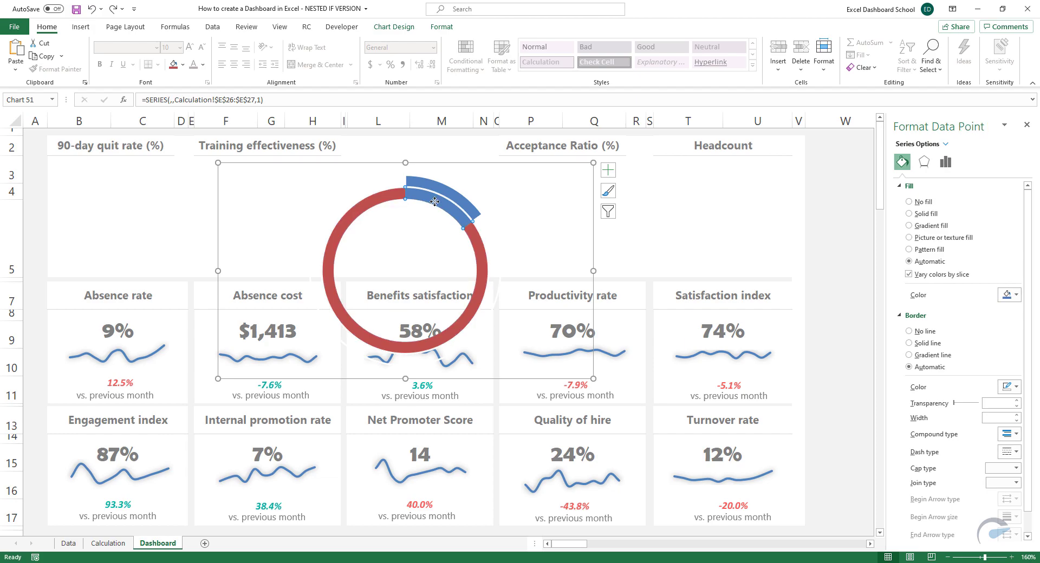
left_click(909, 202)
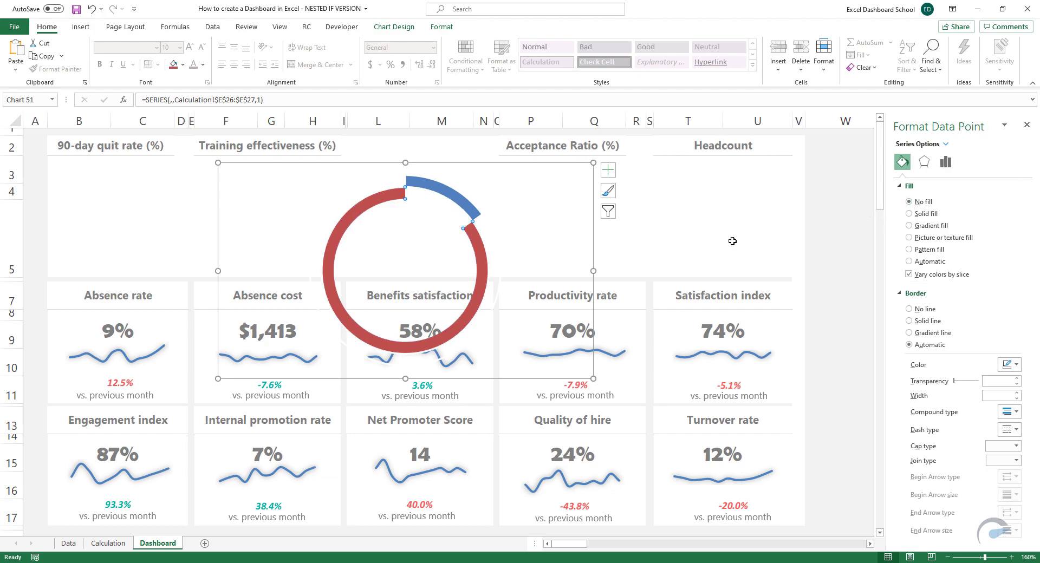
Set the progress chart's doughnut hole size to 65%.
left_click(945, 162)
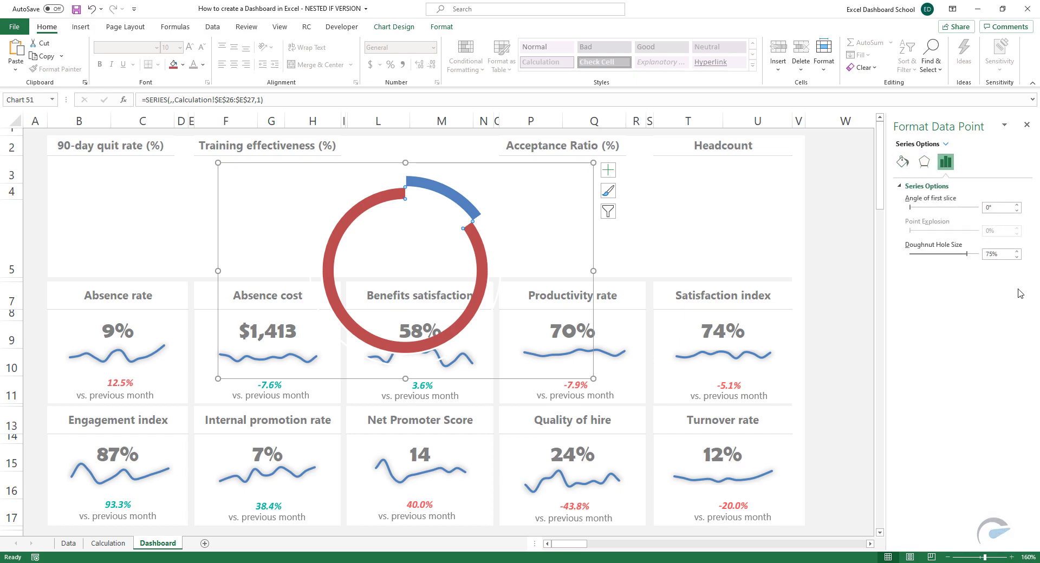
left_click(1016, 257)
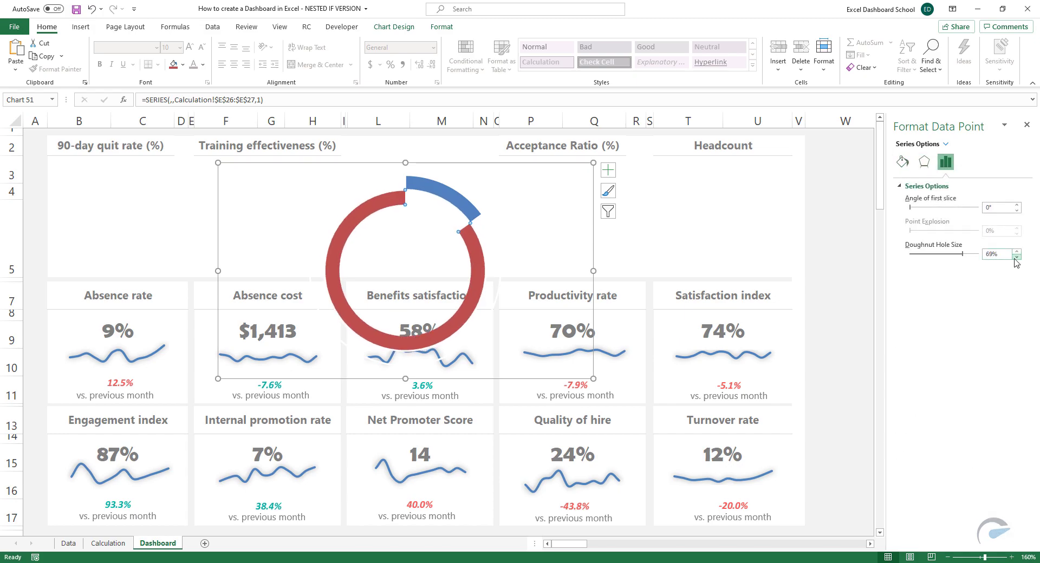
left_click(1016, 257)
Shrink the progress chart to fit above the KPI cards and recolour the inner ring's Reminder slice dark grey.
left_click_drag(593, 379, 532, 287)
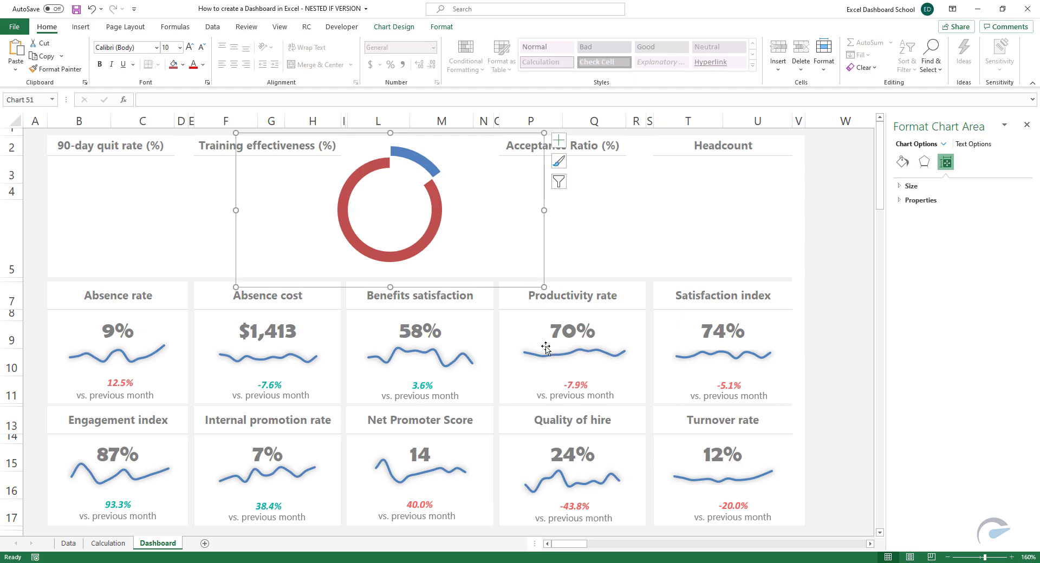
left_click(343, 239)
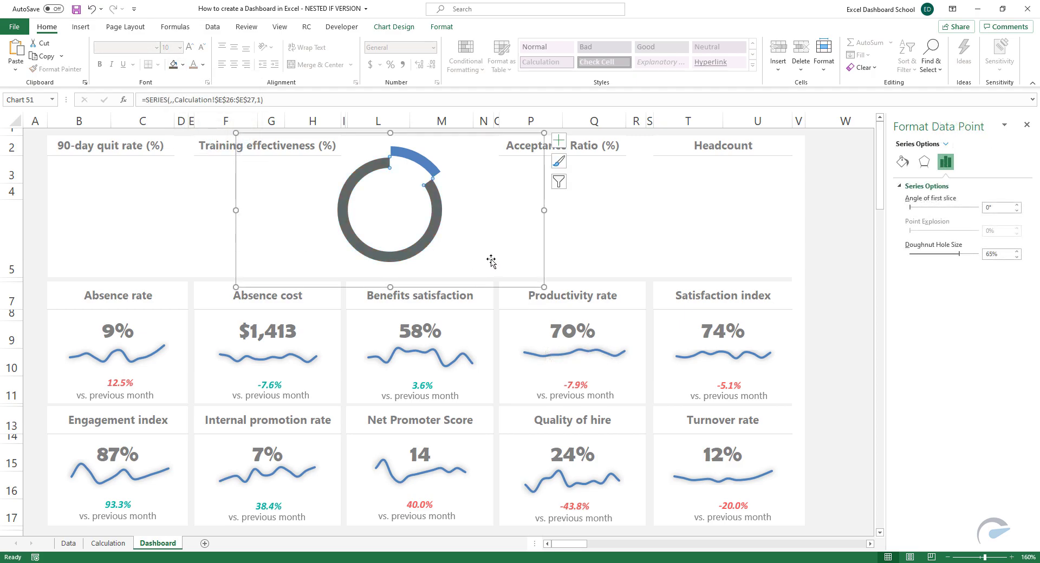
left_click(595, 169)
Draw a text box beside the doughnut, under Acceptance Ratio (%), with no fill and no line.
left_click(81, 26)
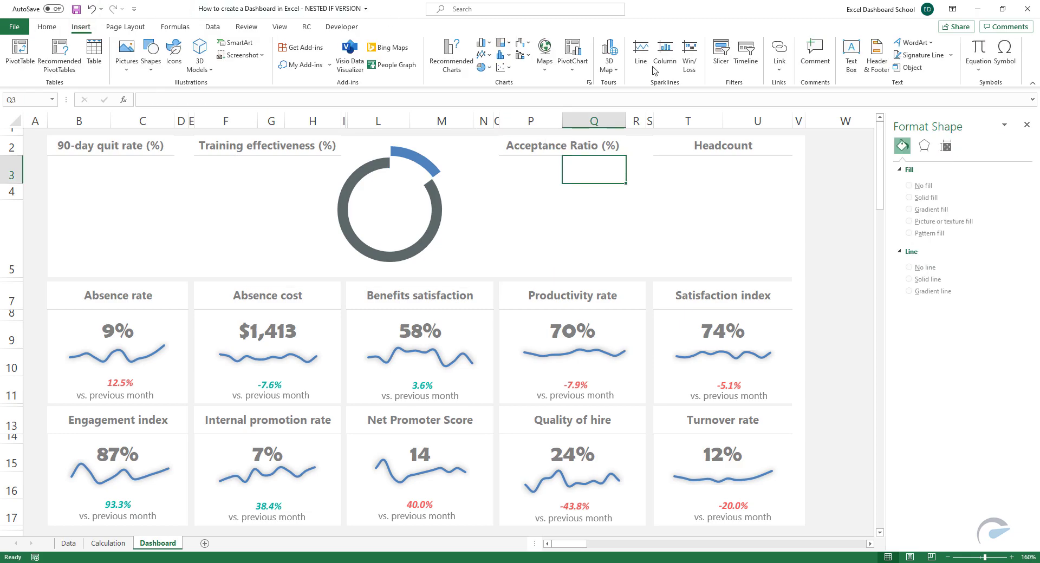
left_click(852, 54)
left_click_drag(484, 210, 600, 241)
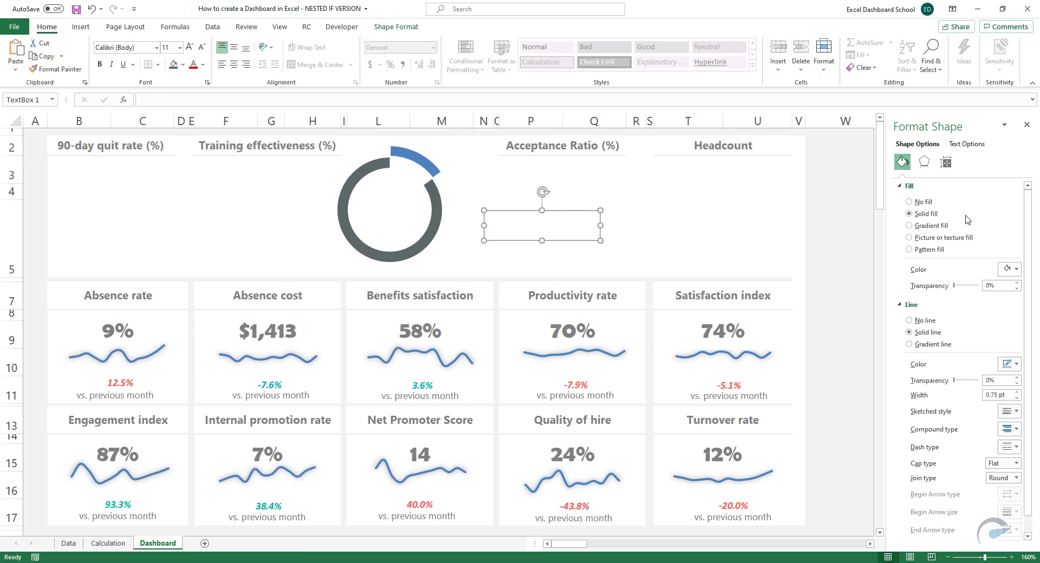
left_click(909, 202)
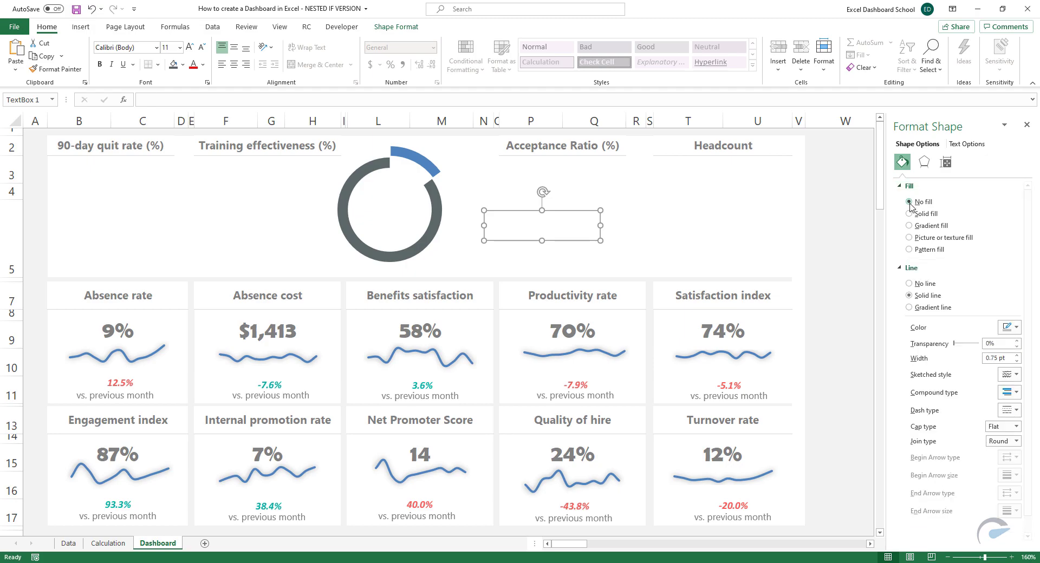
left_click(909, 284)
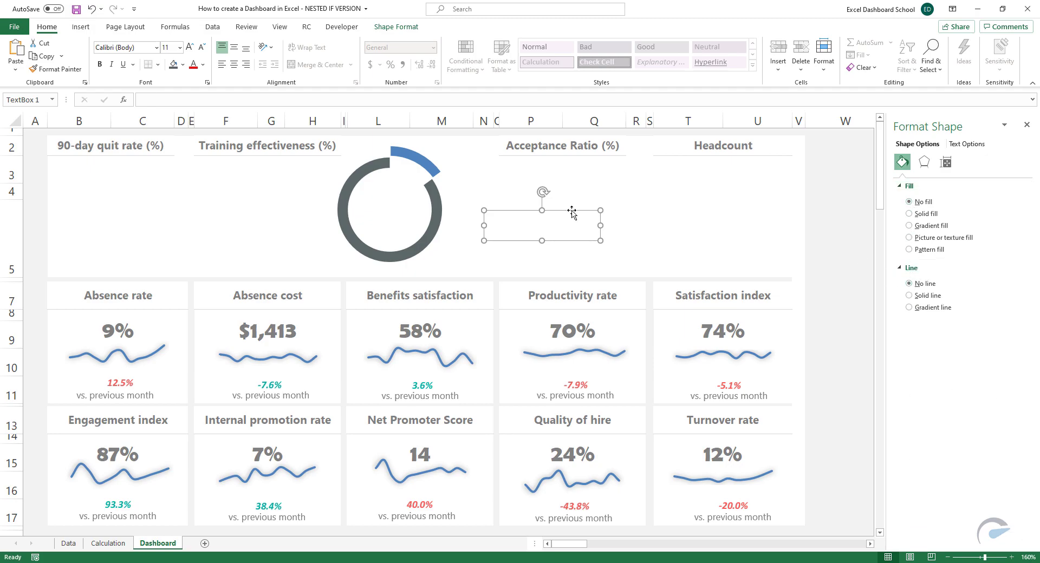
Link the text box to the 90-day quit rate's actual value in cell V16 of the Calculation sheet.
left_click(206, 100)
type("=")
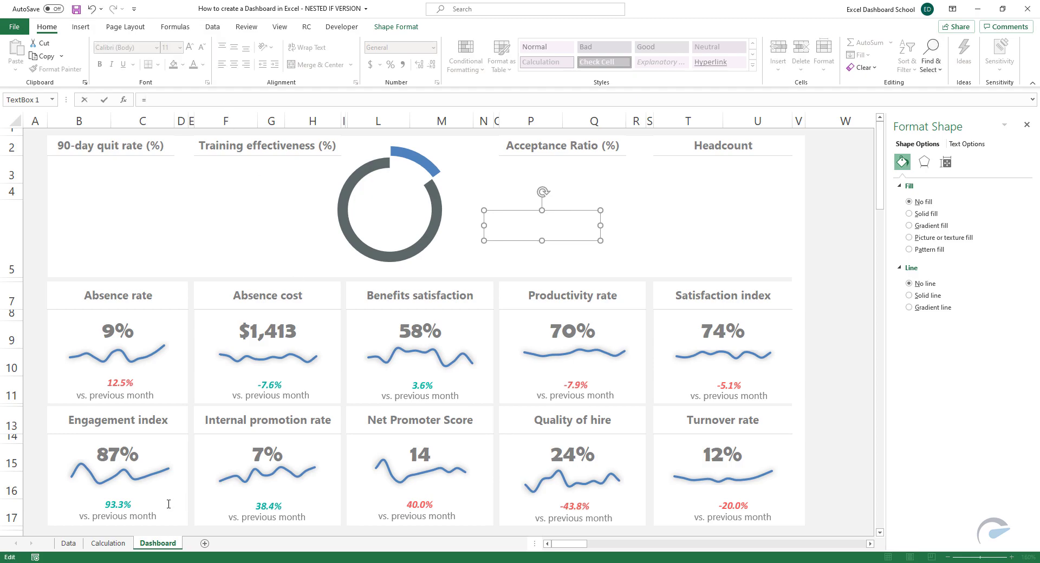
left_click(107, 544)
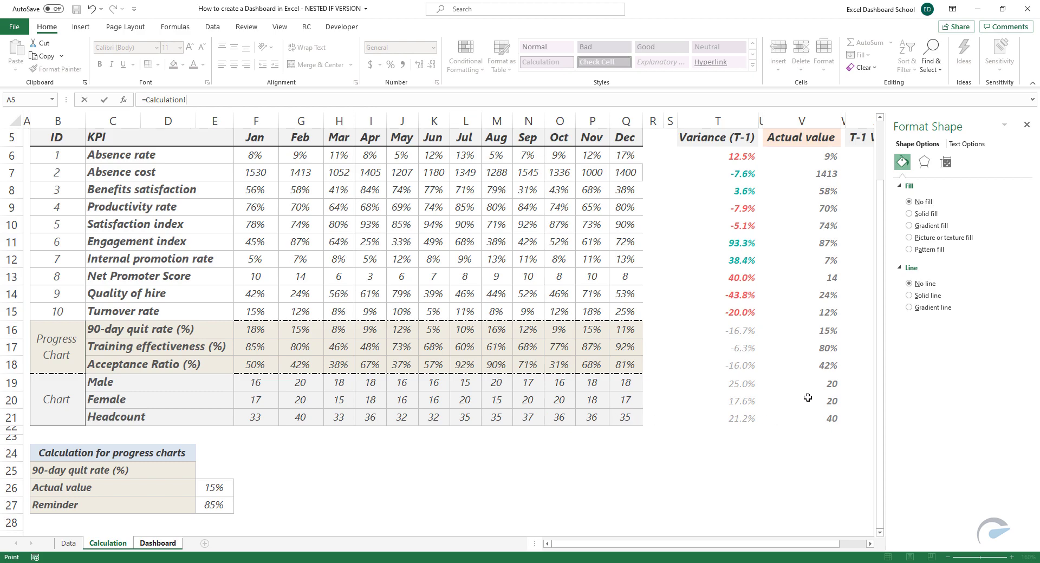
left_click(819, 330)
key("Return")
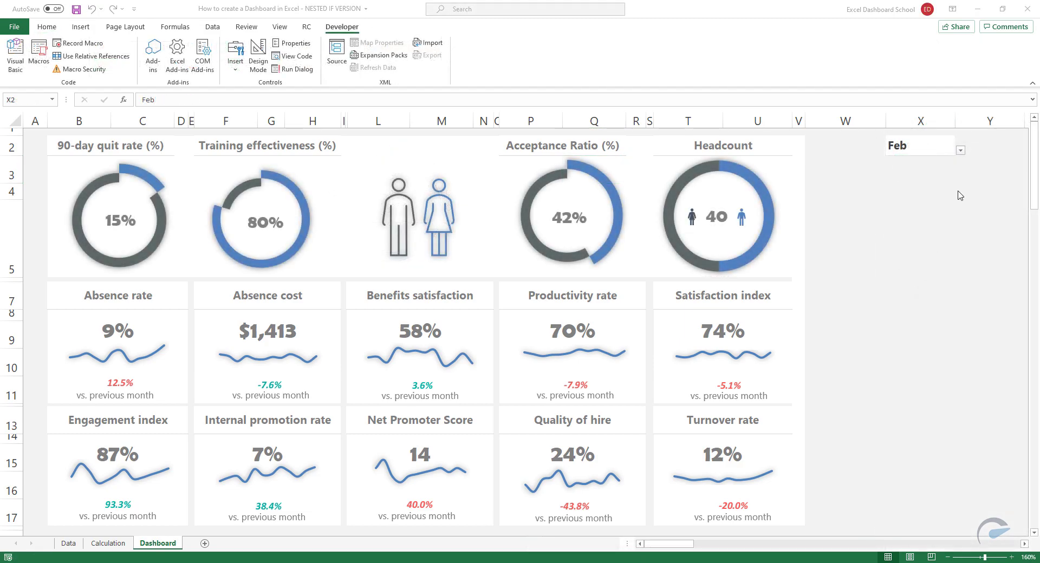
Test the finished dashboard by switching the month selector in X2 to May, Oct and Dec.
left_click(961, 151)
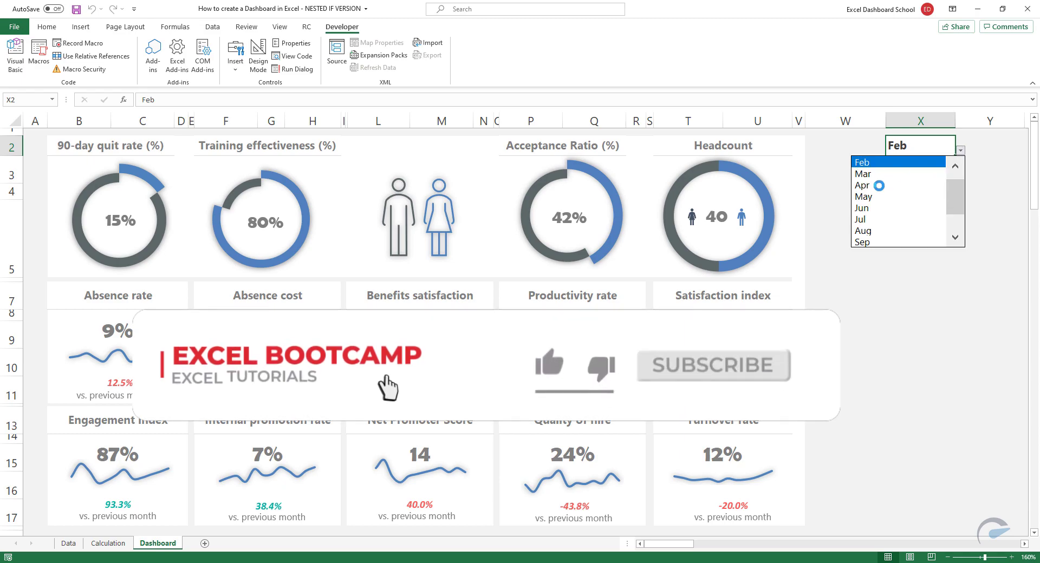
left_click(918, 195)
left_click(960, 151)
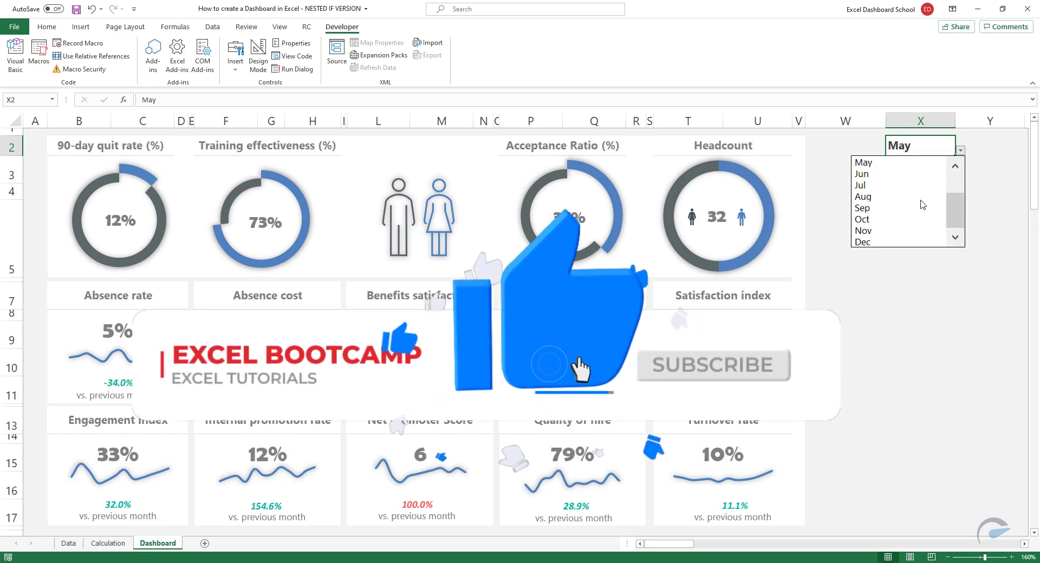
left_click(918, 216)
left_click(961, 150)
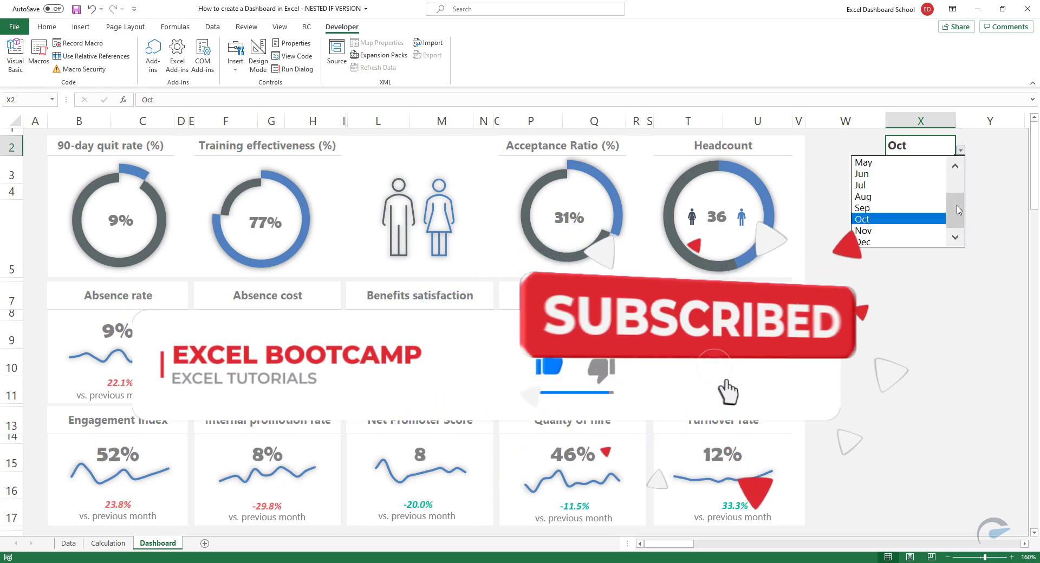
left_click(912, 239)
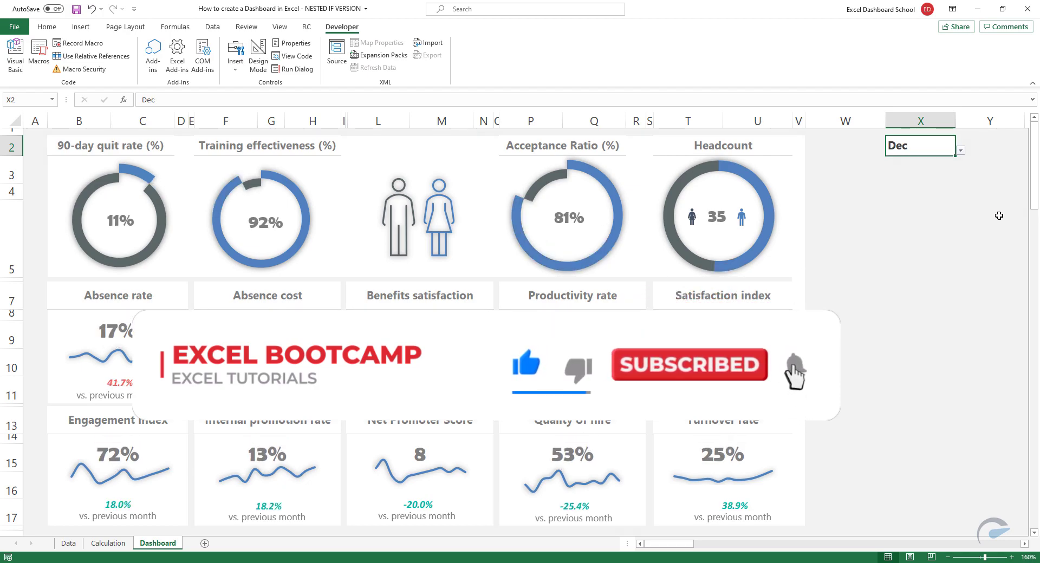